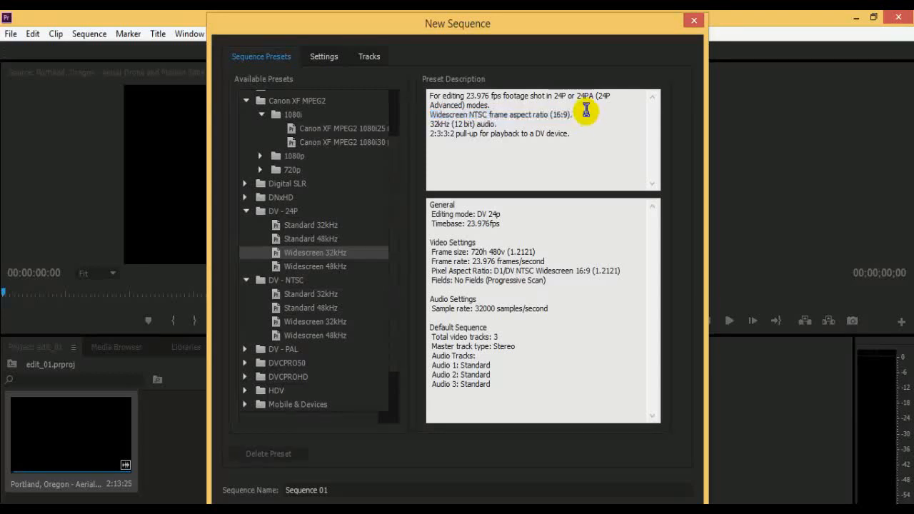
# Read the description of the DV - 24P Widescreen 32kHz preset, including its frame aspect ratio and audio format.
pyautogui.moveTo(574, 114); pyautogui.dragTo(439, 118)
pyautogui.click(593, 120)
pyautogui.click(548, 127)
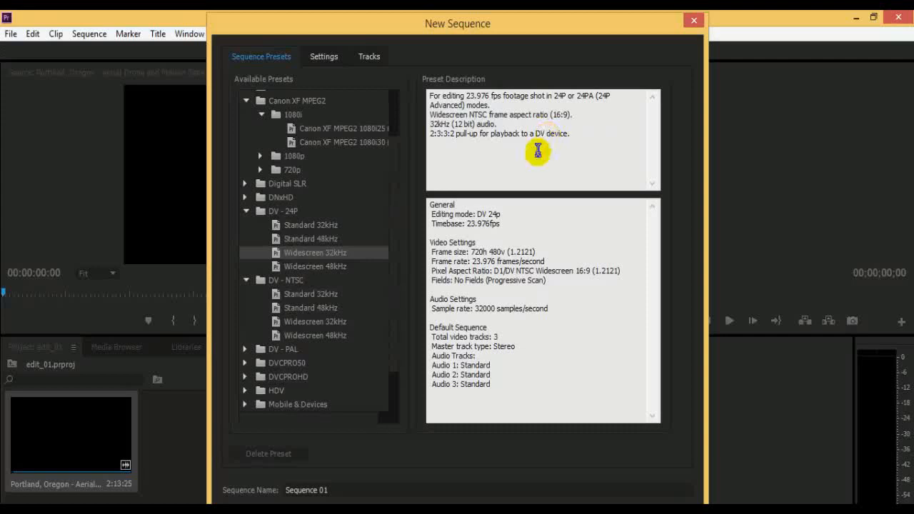
# Compare the four DV - NTSC presets, from Standard 32kHz through Widescreen 48kHz.
pyautogui.click(316, 293)
pyautogui.click(322, 306)
pyautogui.click(334, 322)
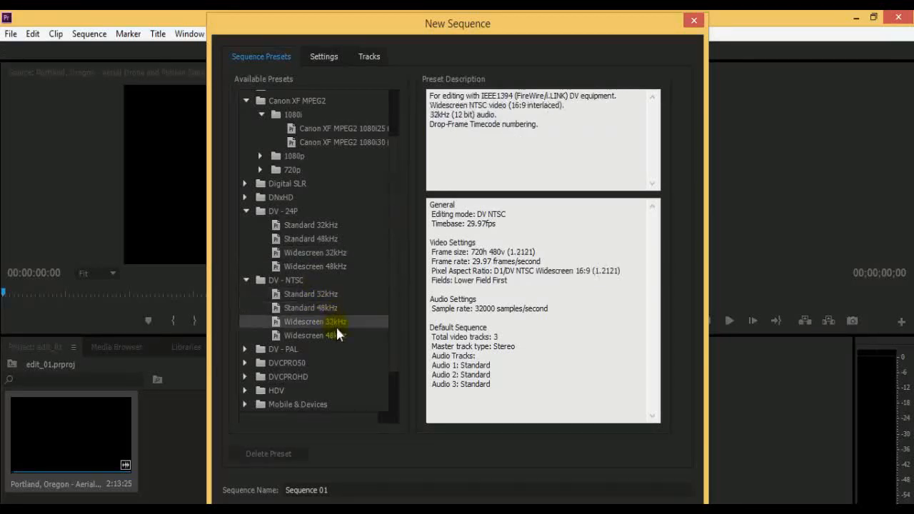
pyautogui.click(329, 336)
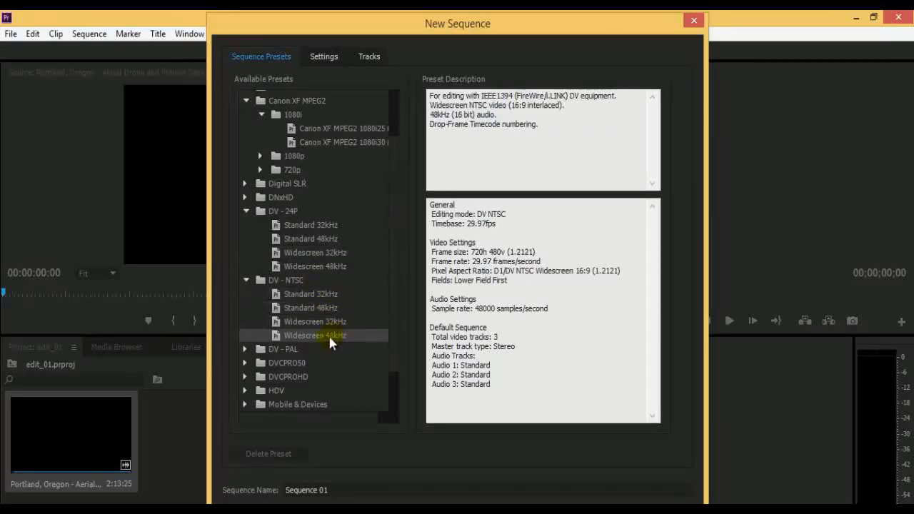
# Expand the DV - PAL presets and compare Standard 32kHz with Standard 48kHz.
pyautogui.doubleClick(270, 350)
pyautogui.scroll(-1, 327, 335)
pyautogui.click(322, 280)
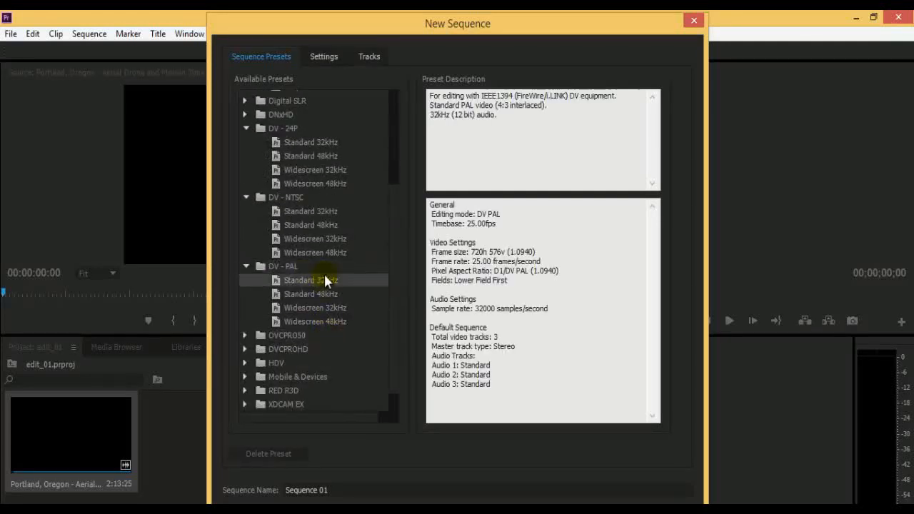
pyautogui.click(339, 298)
pyautogui.click(344, 281)
# Examine the frame size, frame rate, pixel aspect ratio and fields of the DV - PAL Standard 32kHz preset.
pyautogui.moveTo(431, 251); pyautogui.dragTo(519, 250)
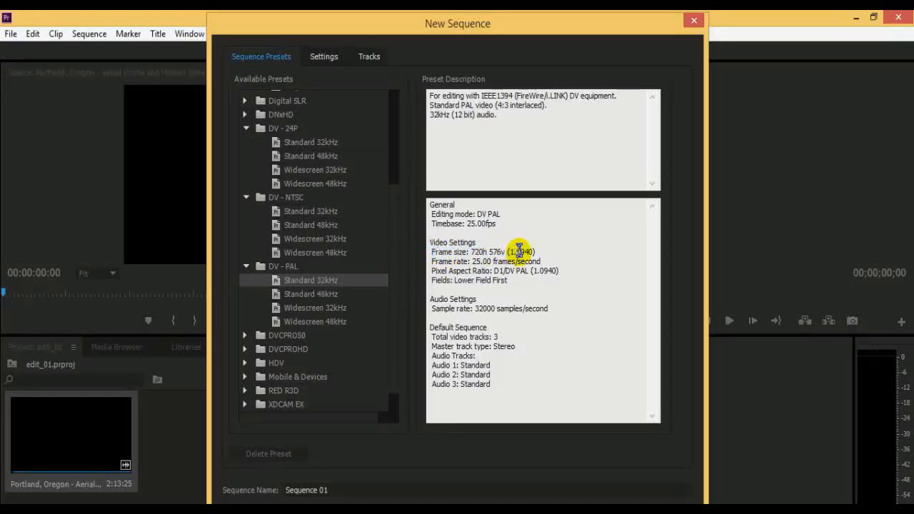
pyautogui.moveTo(435, 262); pyautogui.dragTo(553, 261)
pyautogui.click(554, 262)
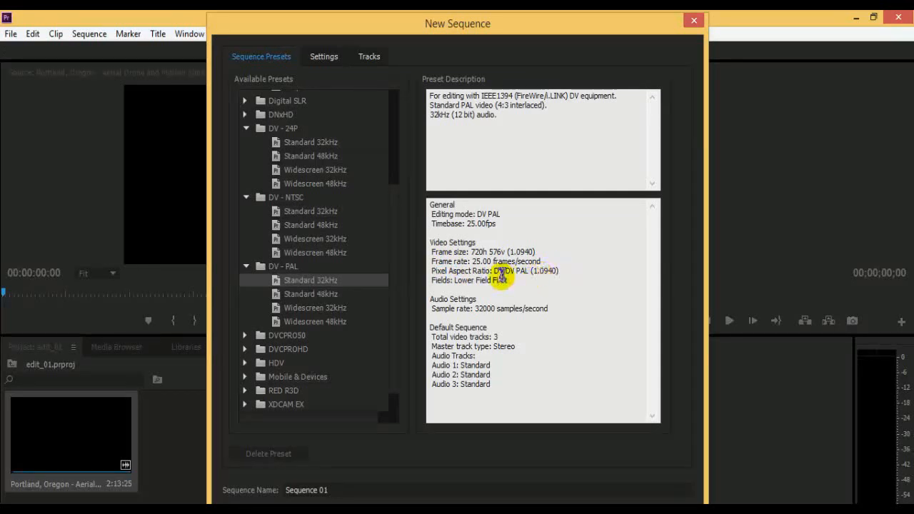
pyautogui.moveTo(490, 270); pyautogui.dragTo(456, 280)
pyautogui.click(573, 270)
pyautogui.click(466, 268)
pyautogui.click(513, 280)
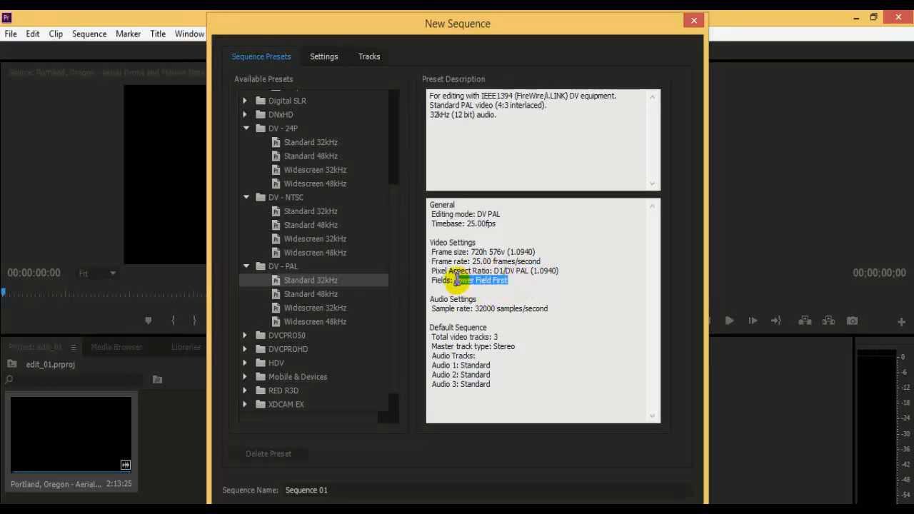
pyautogui.click(457, 280)
# View the DV - PAL Standard 48kHz and Widescreen 32kHz presets, checking the widescreen preset's pixel aspect ratio.
pyautogui.click(303, 294)
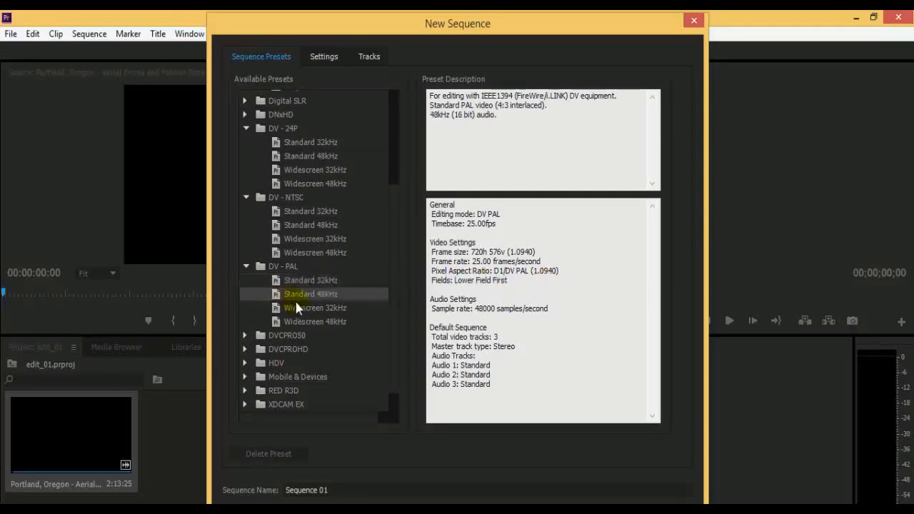
pyautogui.click(298, 308)
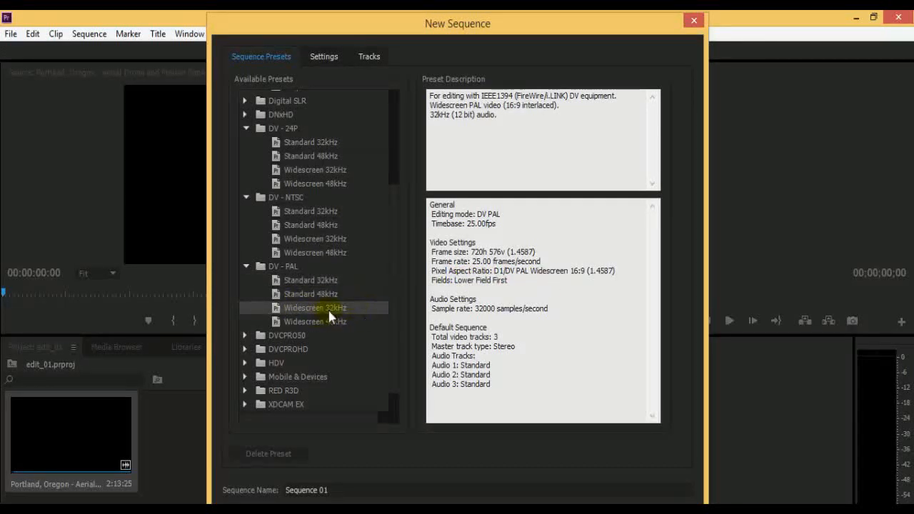
pyautogui.moveTo(520, 271); pyautogui.dragTo(589, 271)
pyautogui.click(507, 296)
# Expand the HDV and DVCPRO50 480i preset groups and select the DVCPRO50 24p Standard preset.
pyautogui.scroll(-1, 346, 325)
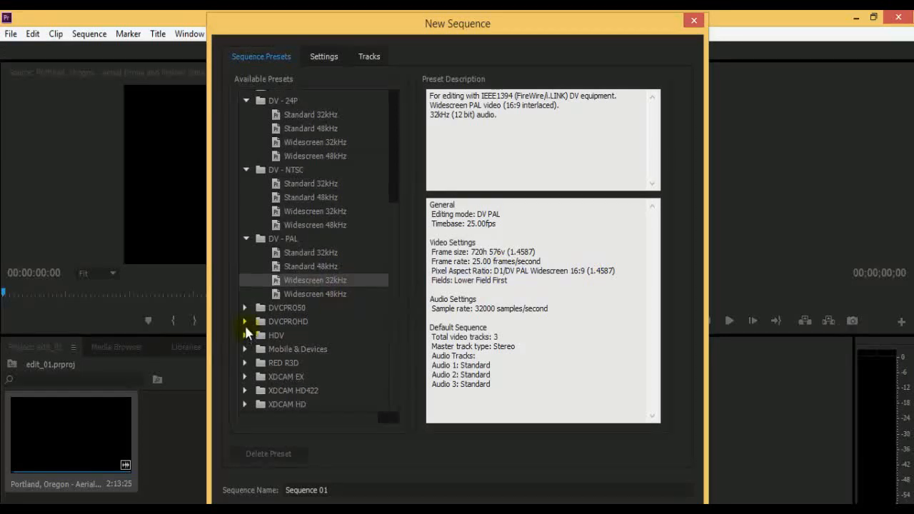
pyautogui.click(247, 336)
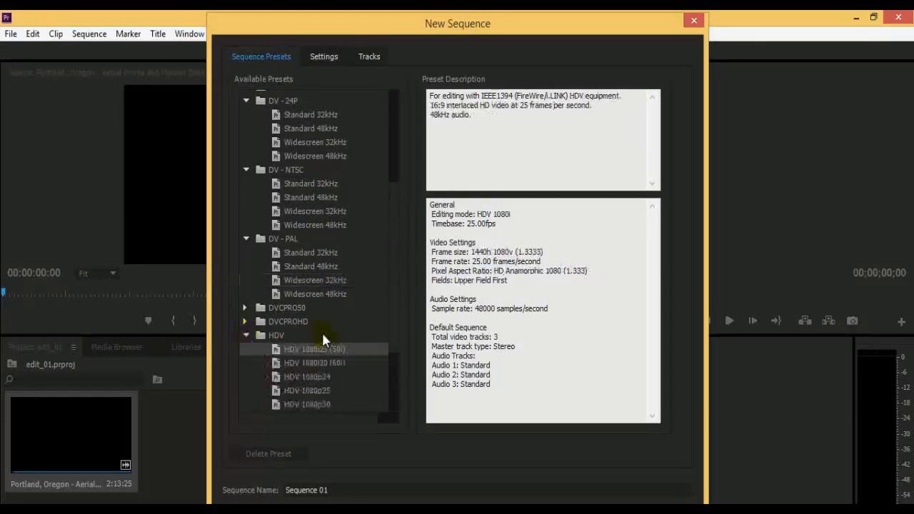
pyautogui.click(246, 308)
pyautogui.click(293, 322)
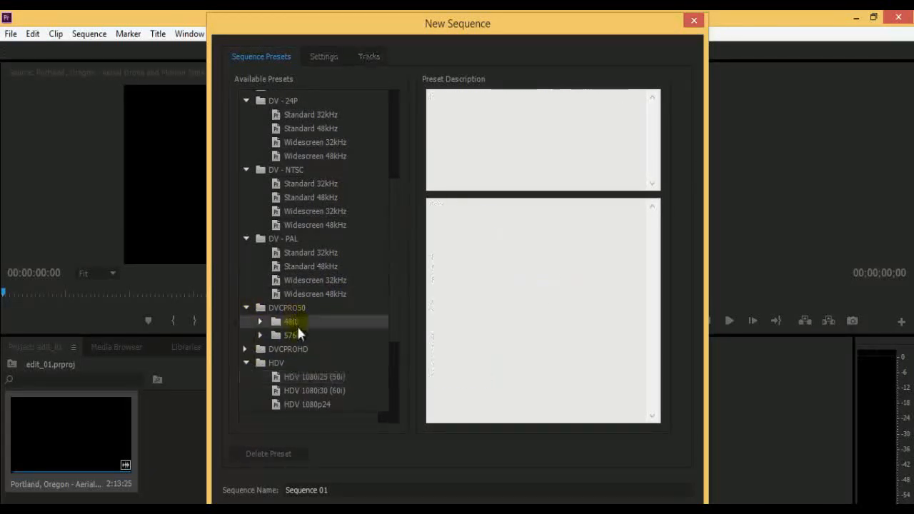
pyautogui.click(258, 323)
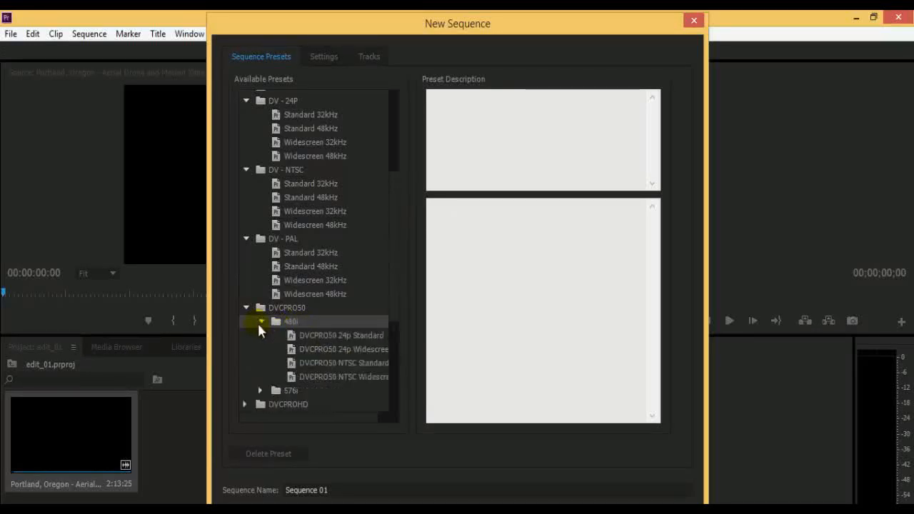
pyautogui.click(330, 340)
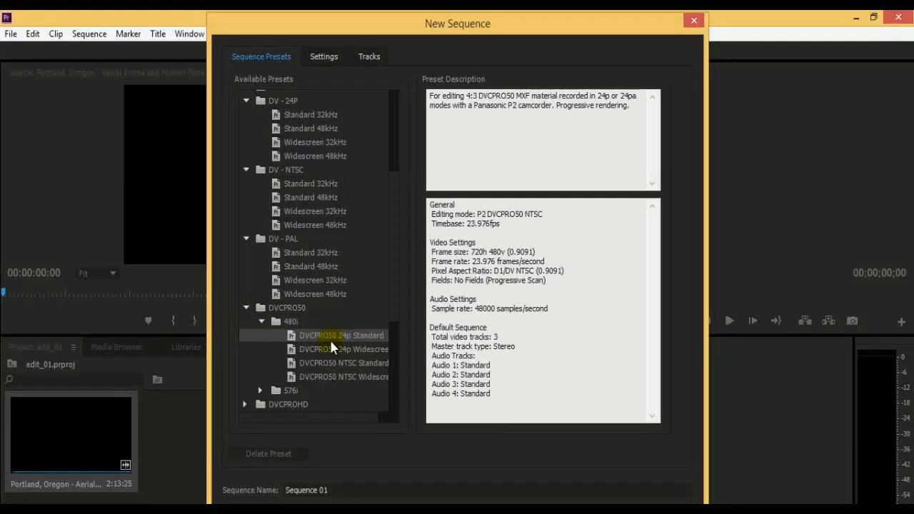
# Examine the DVCPRO50 24p Standard preset's editing mode, description, timebase and frame size.
pyautogui.moveTo(431, 214); pyautogui.dragTo(477, 216)
pyautogui.click(554, 213)
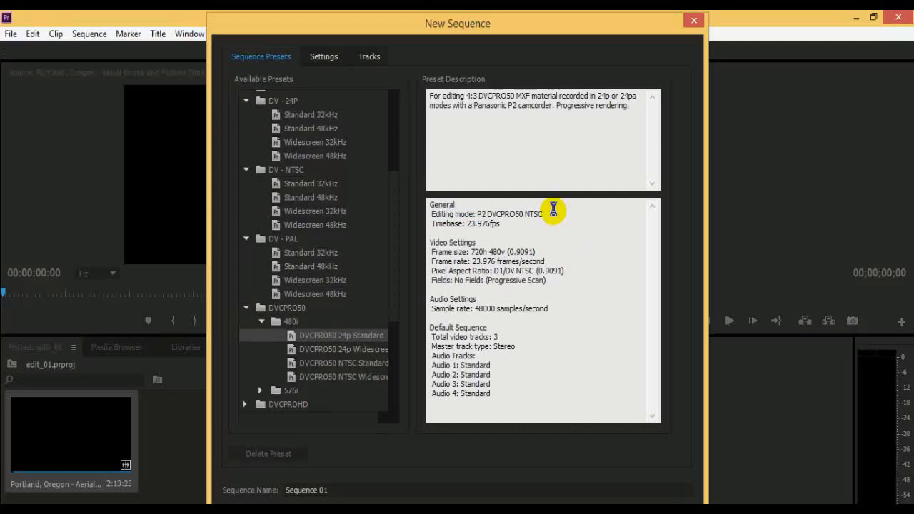
pyautogui.moveTo(437, 96); pyautogui.dragTo(607, 107)
pyautogui.click(629, 107)
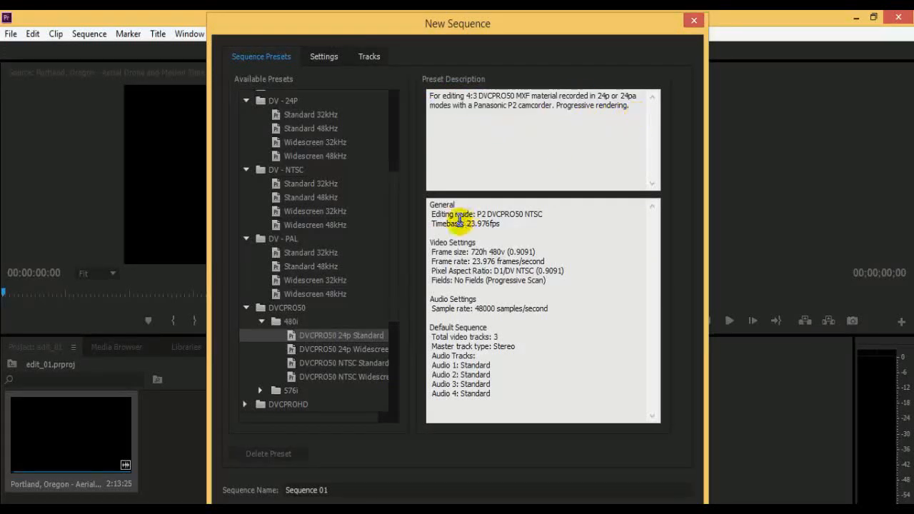
pyautogui.moveTo(459, 224); pyautogui.dragTo(527, 227)
pyautogui.click(526, 227)
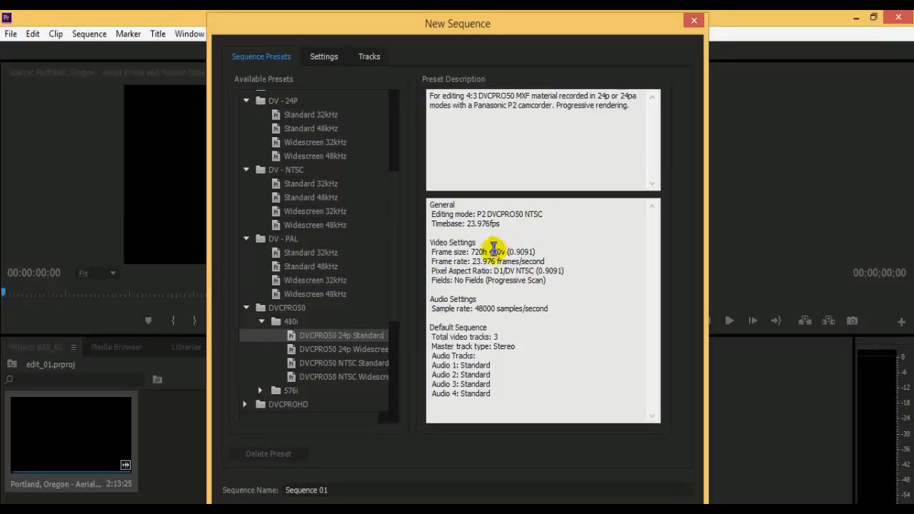
pyautogui.moveTo(471, 253); pyautogui.dragTo(577, 252)
pyautogui.click(578, 251)
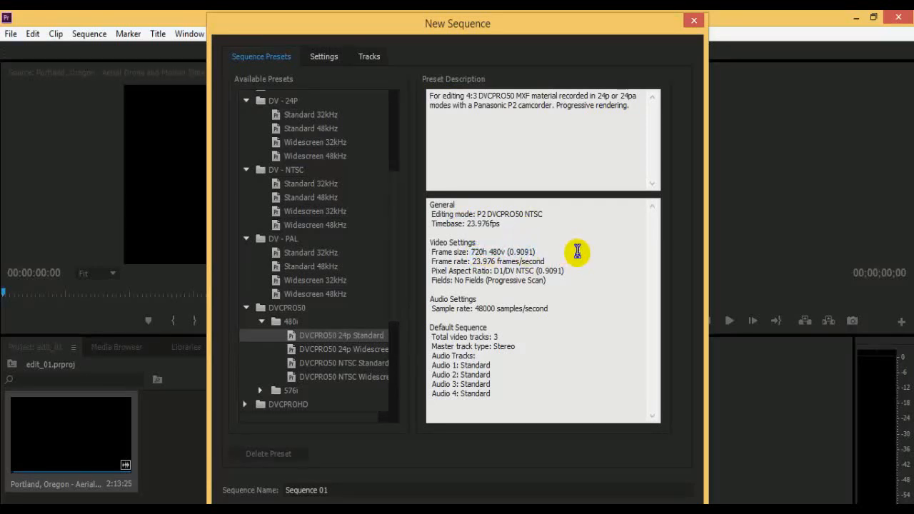
# Compare the HDV presets from HDV 1080i25 (50i) through HDV 720p24.
pyautogui.scroll(-3, 297, 322)
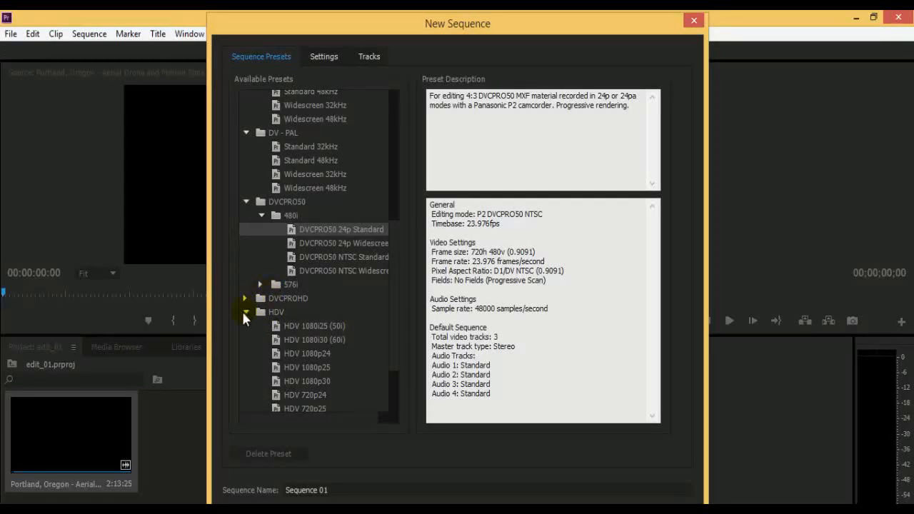
pyautogui.click(282, 326)
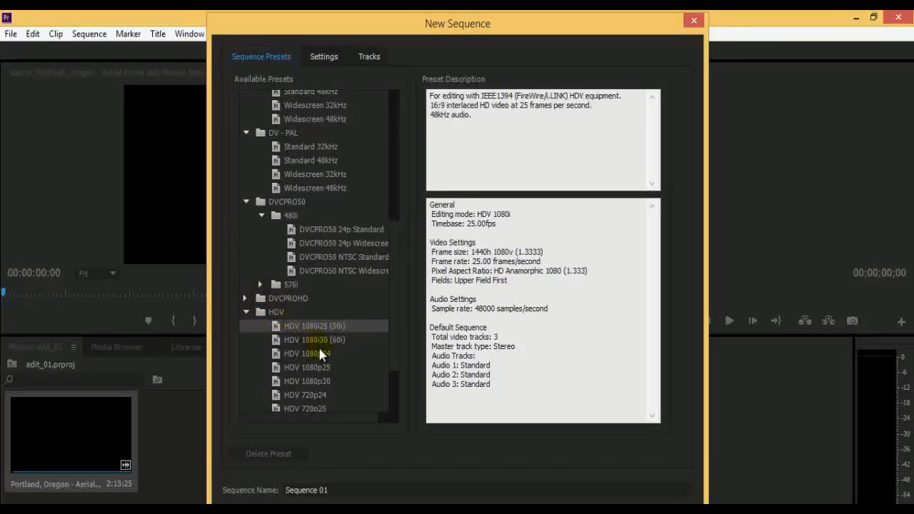
pyautogui.click(317, 341)
pyautogui.scroll(-2, 394, 300)
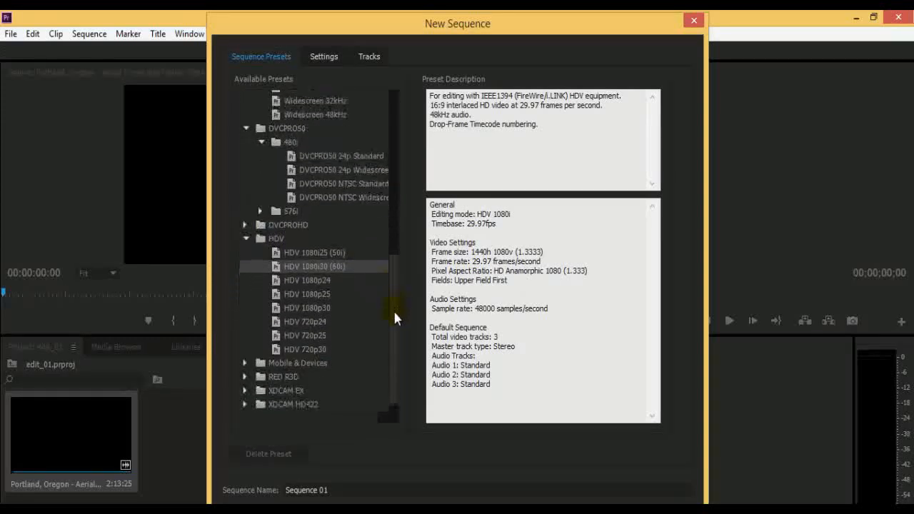
pyautogui.click(321, 281)
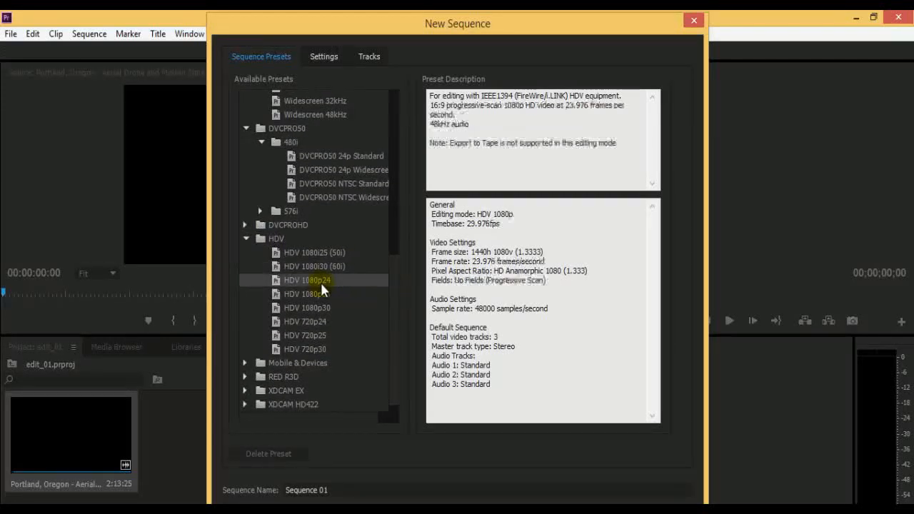
pyautogui.click(315, 294)
pyautogui.click(320, 309)
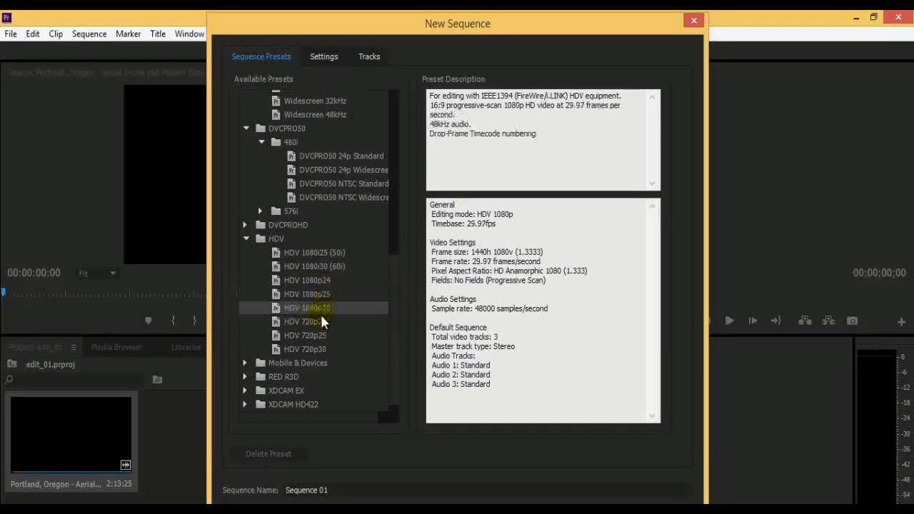
pyautogui.click(313, 322)
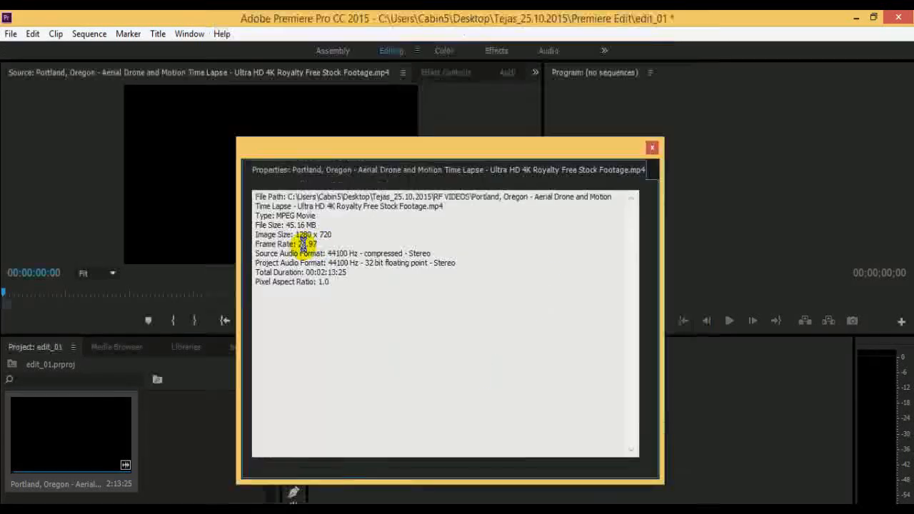
# Close the Portland footage's properties and start creating a new sequence.
pyautogui.click(650, 147)
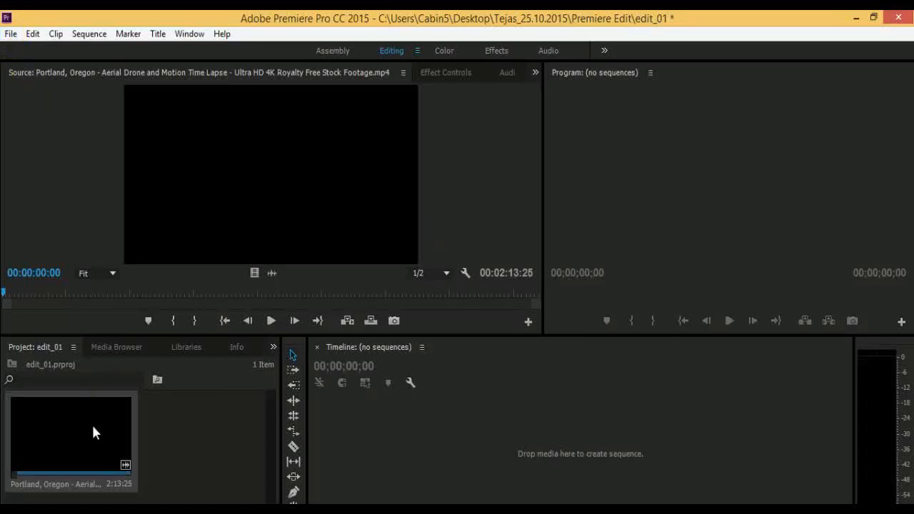
pyautogui.click(9, 36)
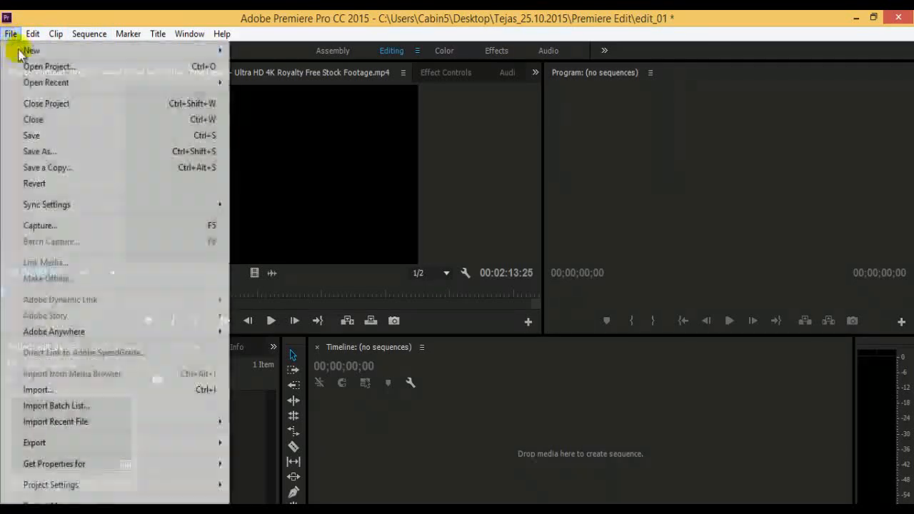
pyautogui.moveTo(28, 50)
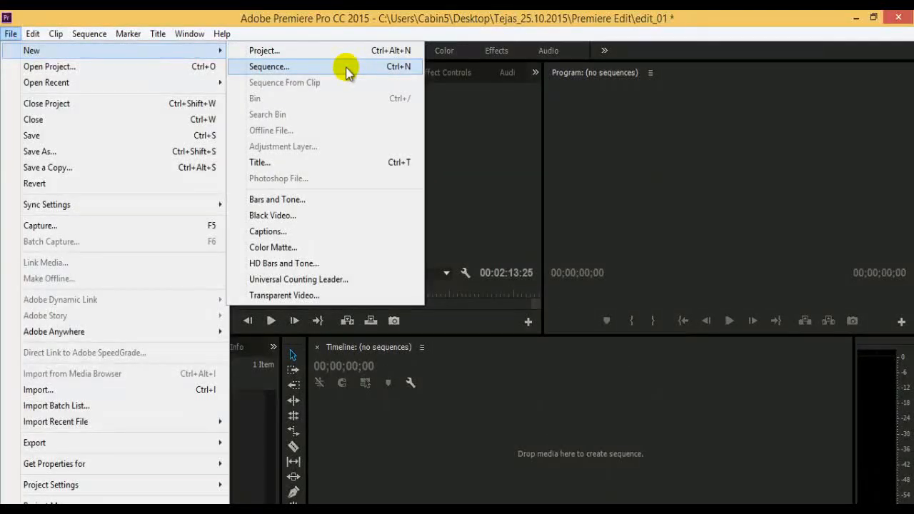
pyautogui.click(346, 68)
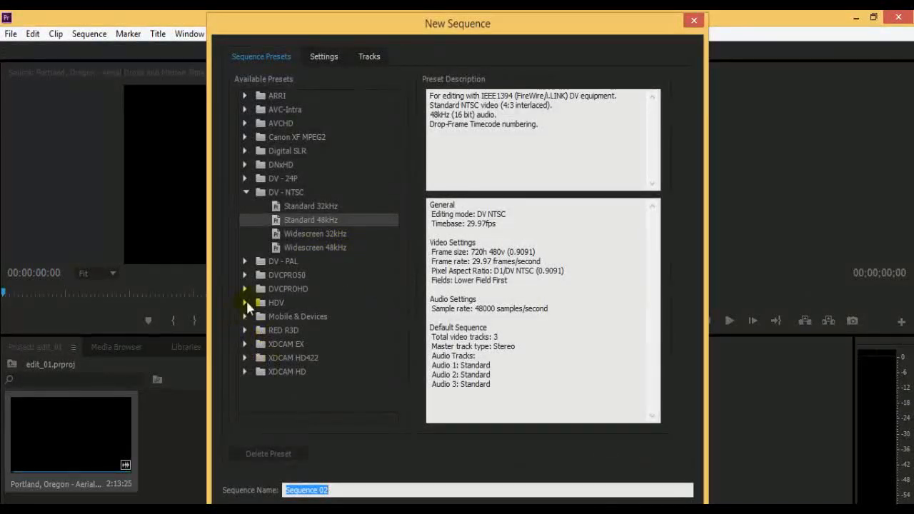
# Expand the HDV preset group and select the HDV 720p25 preset.
pyautogui.click(245, 303)
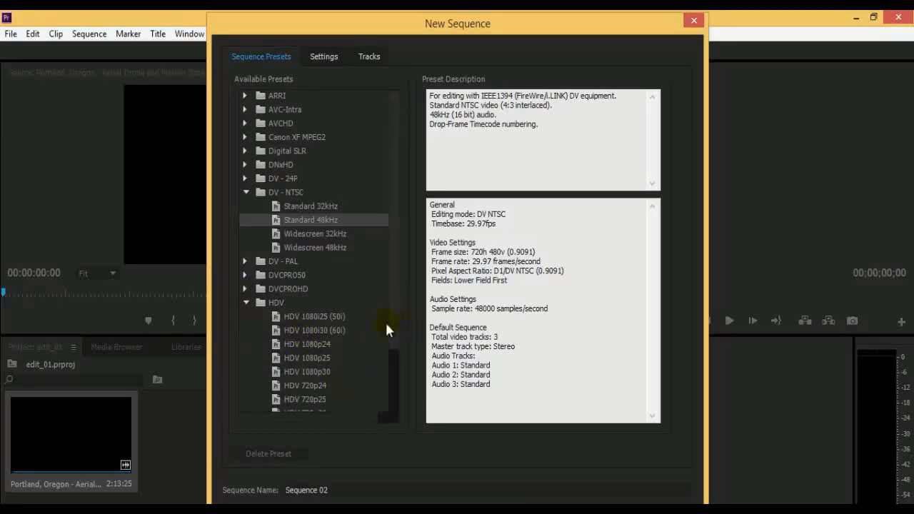
pyautogui.scroll(-2, 387, 329)
pyautogui.click(319, 331)
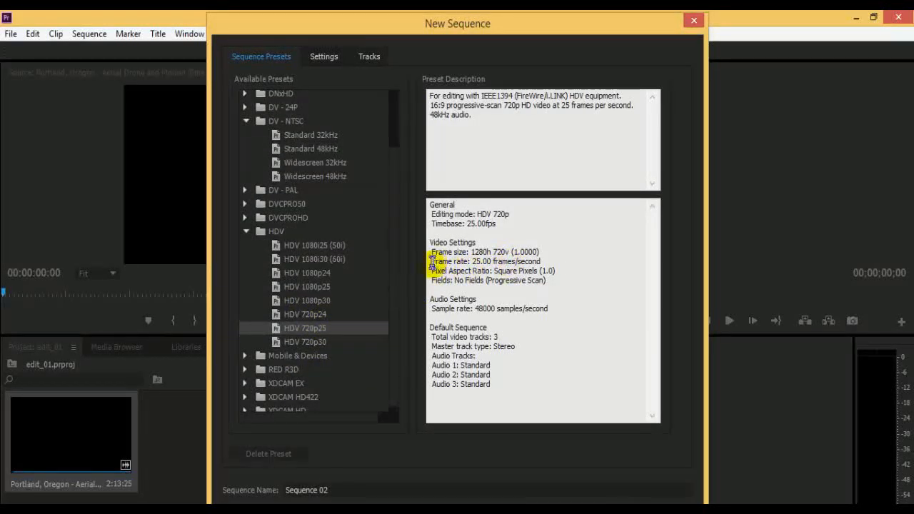
# Examine the HDV 720p25 preset's frame size and frame rate for comparison with the footage.
pyautogui.moveTo(432, 262); pyautogui.dragTo(553, 260)
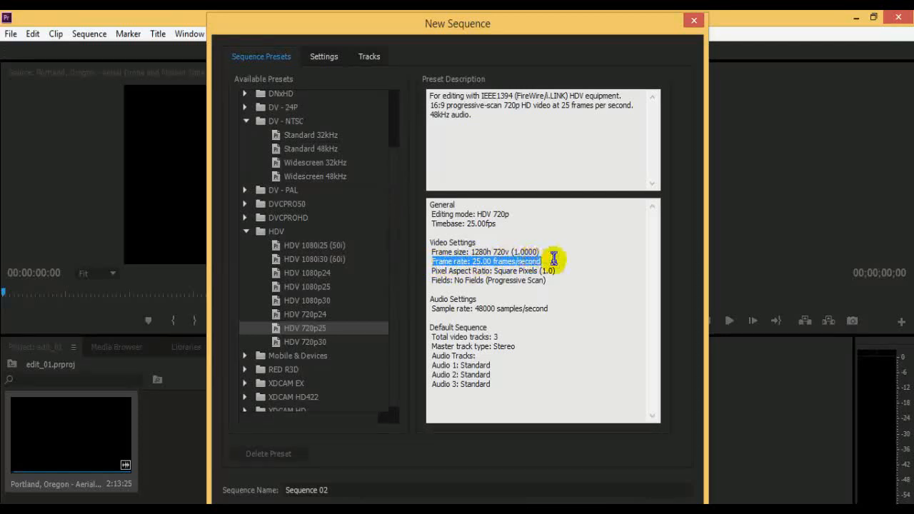
pyautogui.click(571, 268)
pyautogui.moveTo(433, 250); pyautogui.dragTo(551, 254)
pyautogui.click(550, 254)
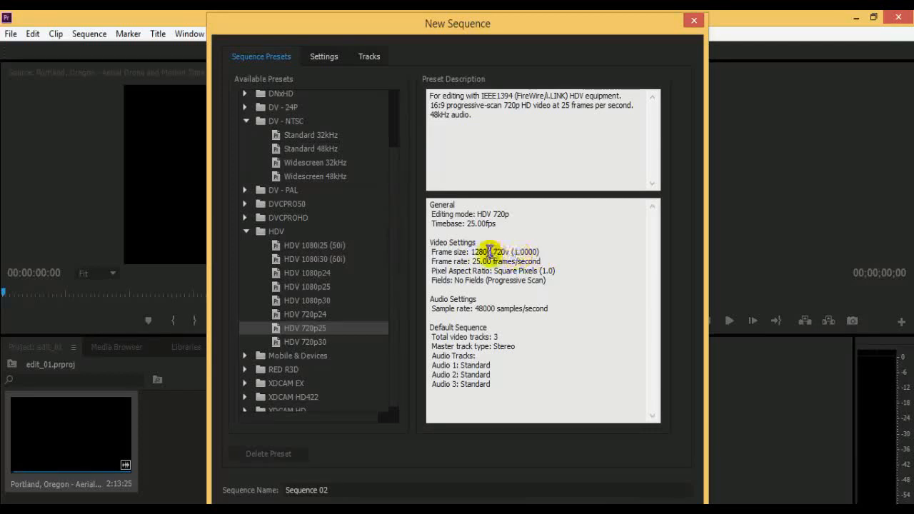
pyautogui.moveTo(436, 267); pyautogui.dragTo(544, 258)
pyautogui.click(544, 259)
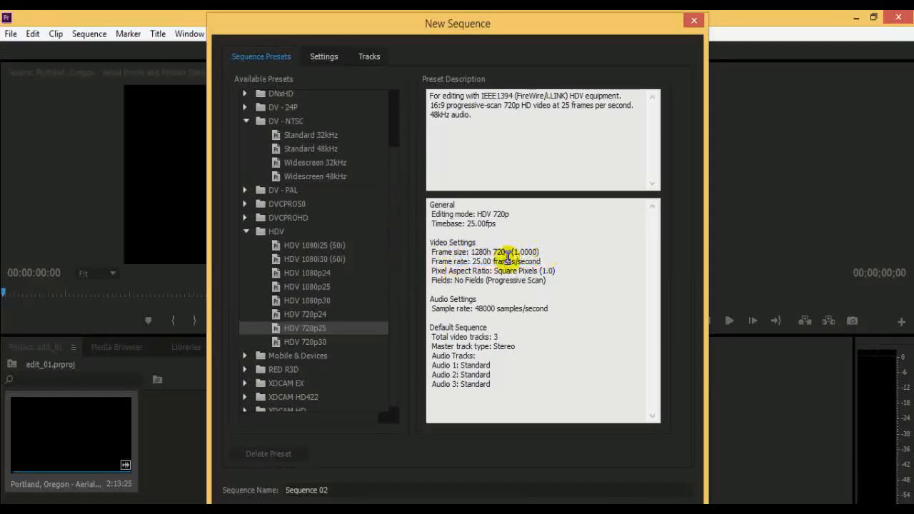
pyautogui.moveTo(469, 262); pyautogui.dragTo(548, 261)
pyautogui.click(557, 263)
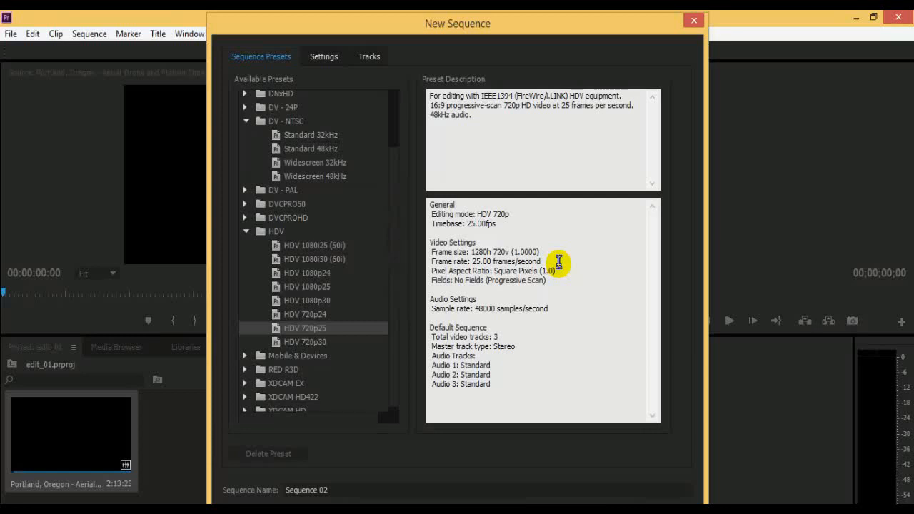
pyautogui.moveTo(559, 262); pyautogui.dragTo(437, 259)
pyautogui.click(435, 259)
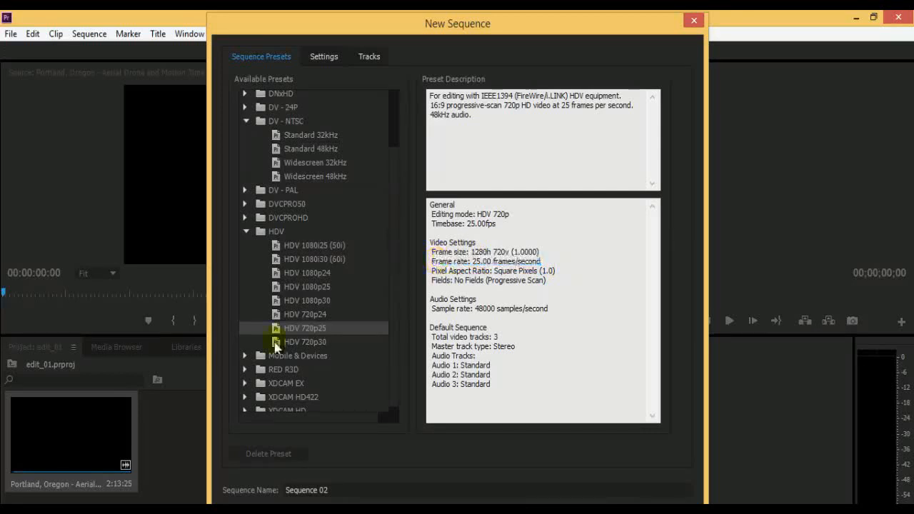
# Select the HDV 720p30 preset and examine its frame size, frame rate, pixel aspect ratio and fields.
pyautogui.click(275, 344)
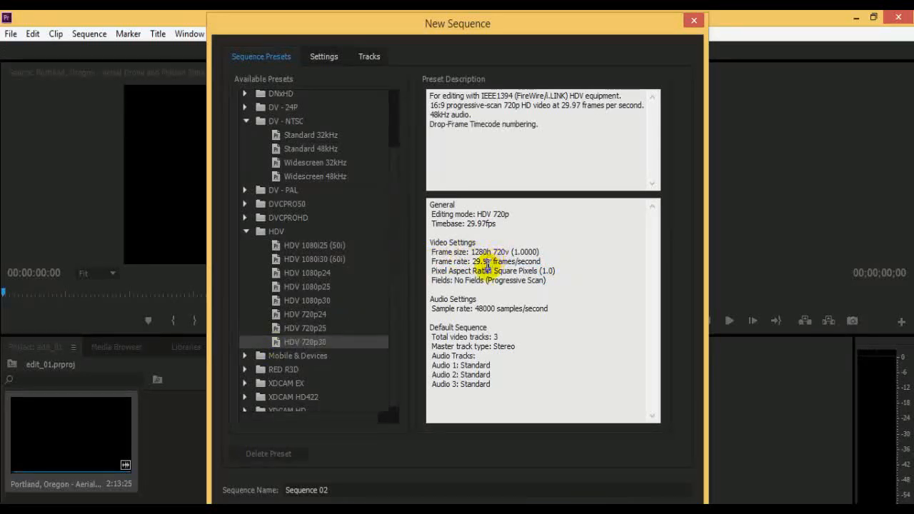
pyautogui.moveTo(432, 251); pyautogui.dragTo(514, 250)
pyautogui.click(507, 267)
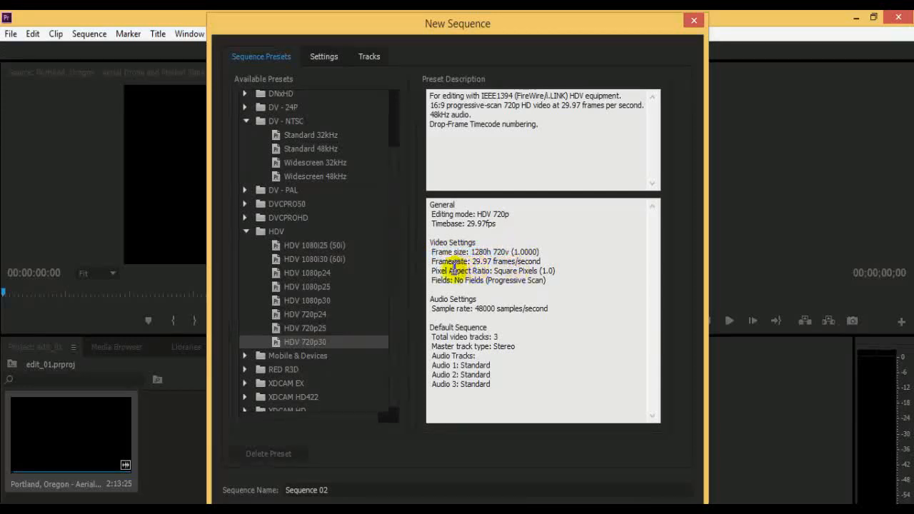
pyautogui.moveTo(438, 267); pyautogui.dragTo(499, 261)
pyautogui.click(544, 267)
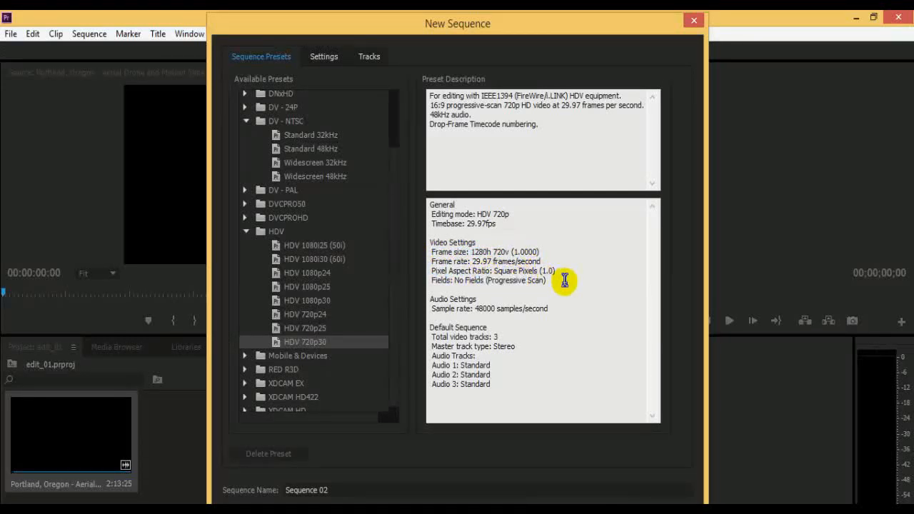
pyautogui.moveTo(548, 281); pyautogui.dragTo(480, 272)
pyautogui.click(534, 283)
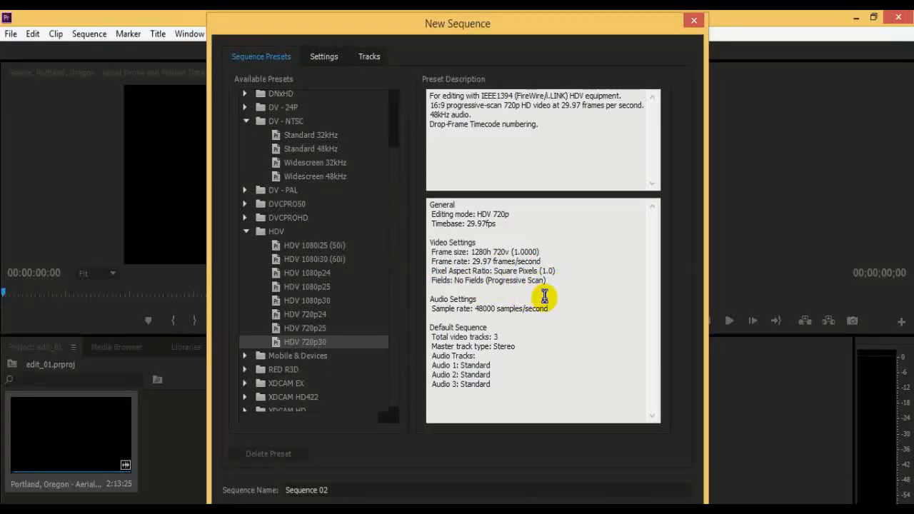
# Expand the Mobile & Devices group and compare the CIF, QCIF, QQCIF preset with the iPod, QVGA, Sub-QCIF preset.
pyautogui.scroll(-1, 250, 348)
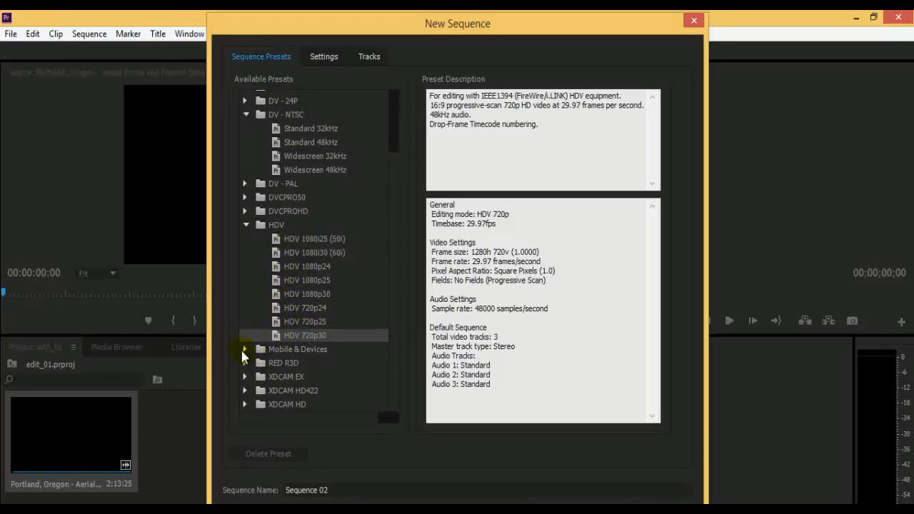
pyautogui.click(244, 349)
pyautogui.scroll(-1, 392, 333)
pyautogui.click(313, 336)
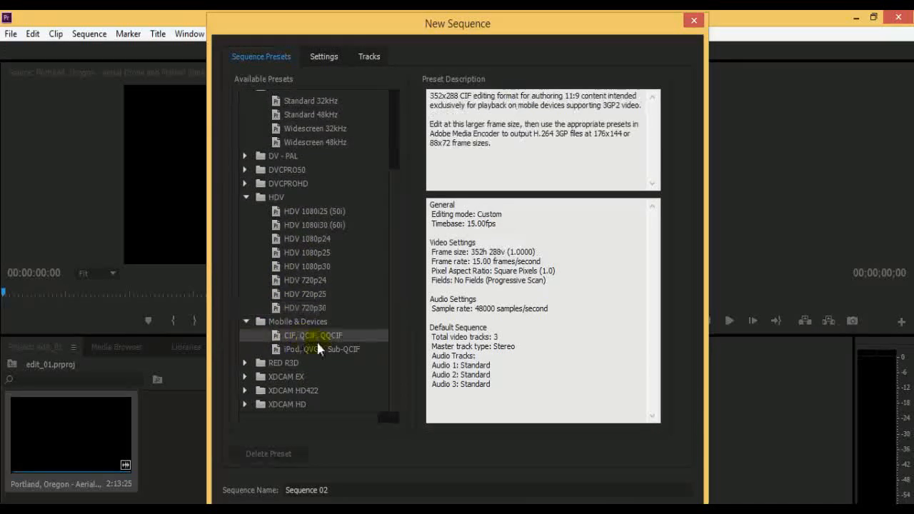
pyautogui.click(330, 349)
pyautogui.click(328, 337)
pyautogui.click(343, 347)
pyautogui.click(332, 336)
pyautogui.click(337, 346)
pyautogui.click(332, 333)
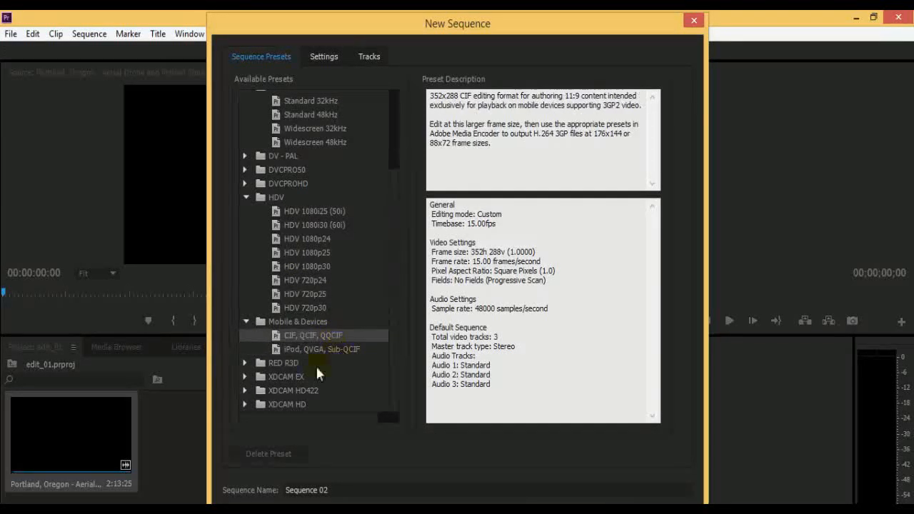
# Expand the RED R3D group and look through its 1080p and 1K presets, including 1080p 16x9 23.976.
pyautogui.click(245, 364)
pyautogui.scroll(-3, 306, 343)
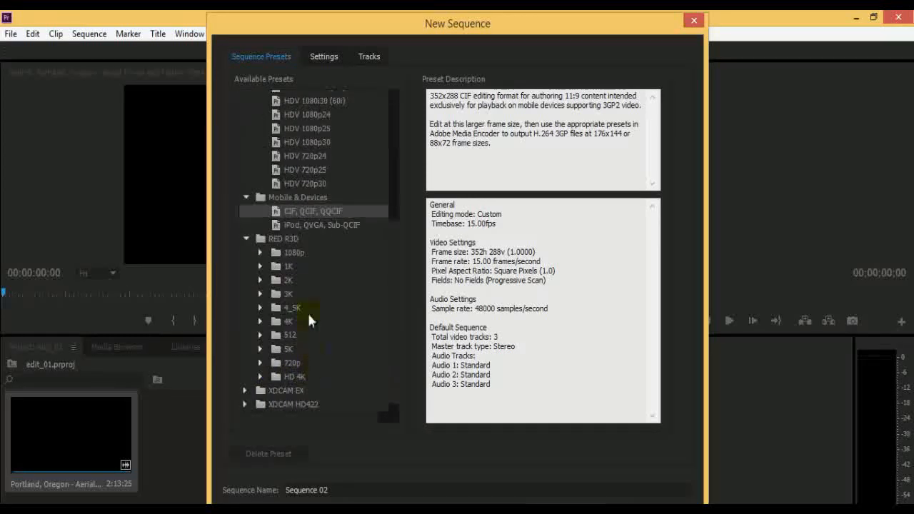
pyautogui.click(260, 253)
pyautogui.click(310, 266)
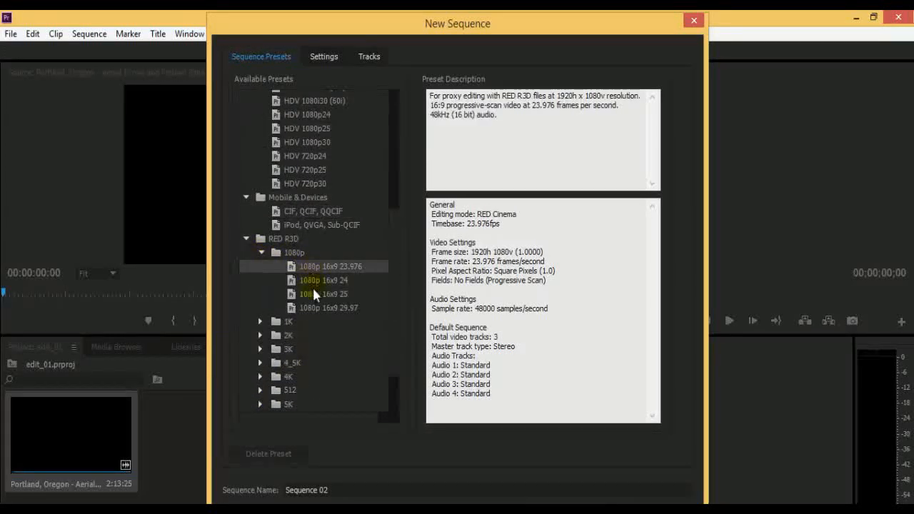
pyautogui.click(259, 322)
pyautogui.scroll(-4, 260, 333)
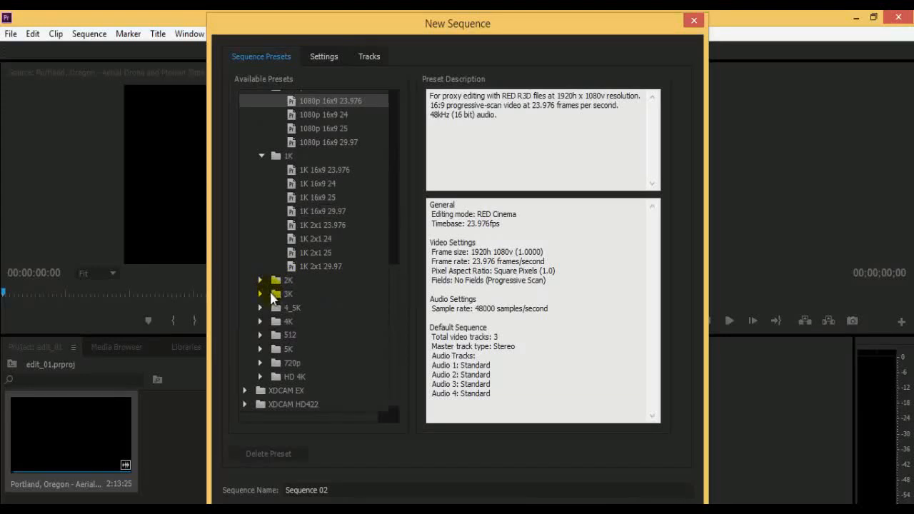
pyautogui.scroll(-1, 338, 308)
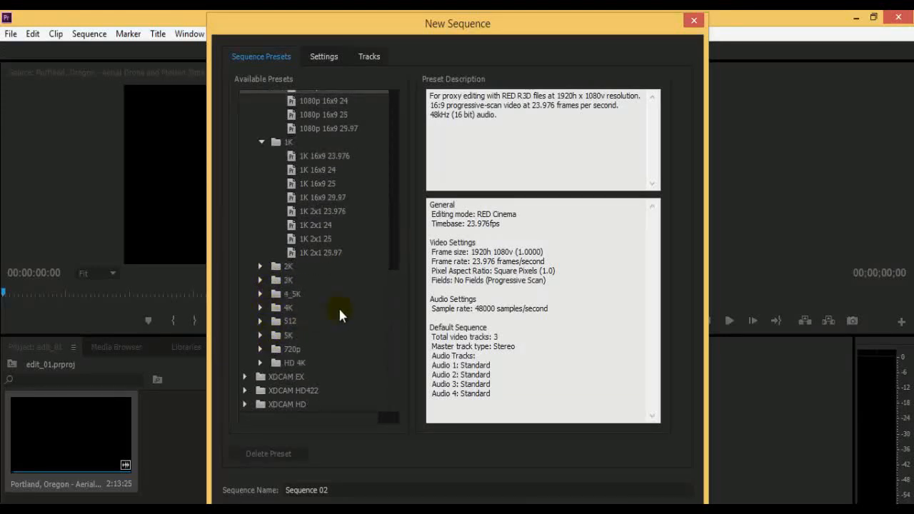
# Expand the XDCAM EX and XDCAM HD422 preset groups to view their resolution subgroups.
pyautogui.click(244, 378)
pyautogui.scroll(-1, 356, 301)
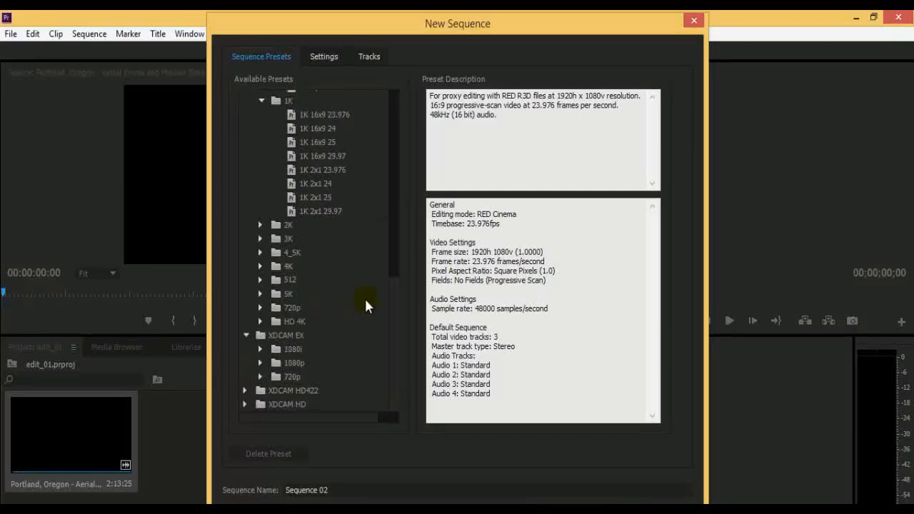
pyautogui.click(245, 391)
pyautogui.scroll(-1, 360, 326)
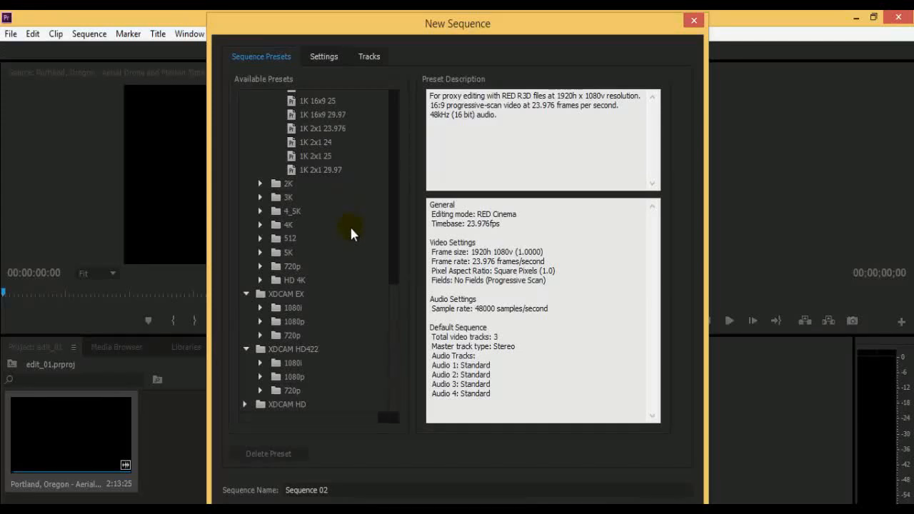
pyautogui.click(296, 293)
pyautogui.click(353, 349)
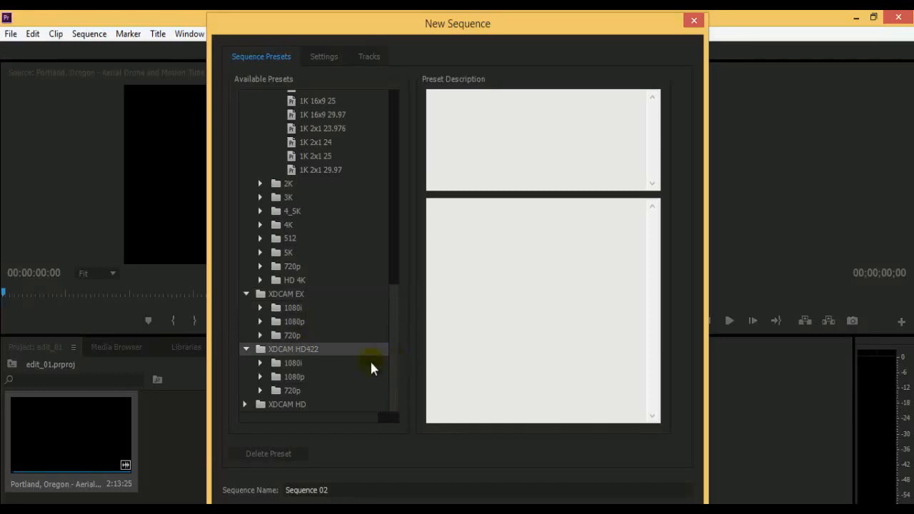
# Select the HDV 720p30 preset for the new sequence and name the sequence Basic_edit.
pyautogui.scroll(5, 343, 368)
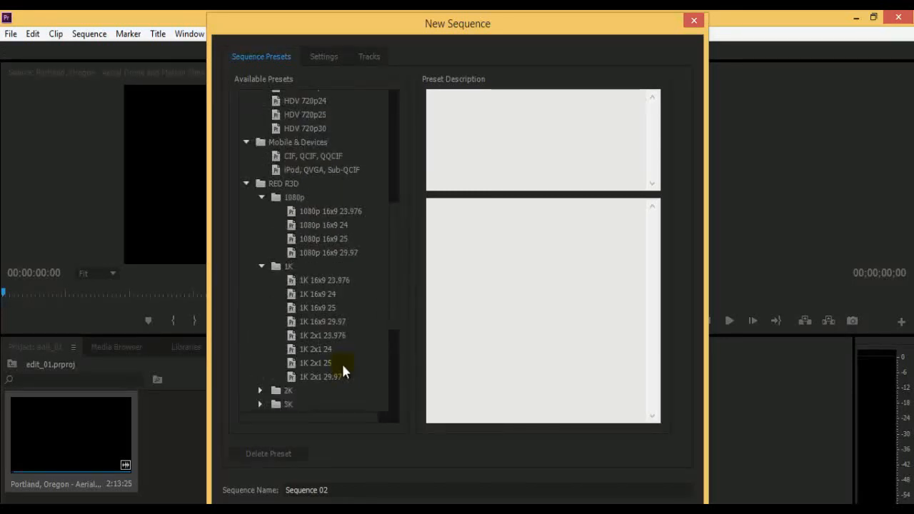
pyautogui.scroll(-5, 343, 368)
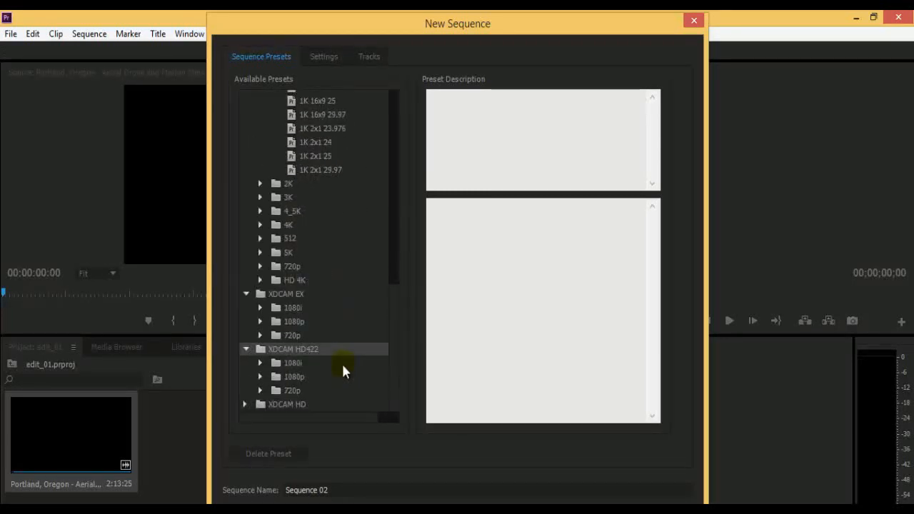
pyautogui.scroll(5, 343, 369)
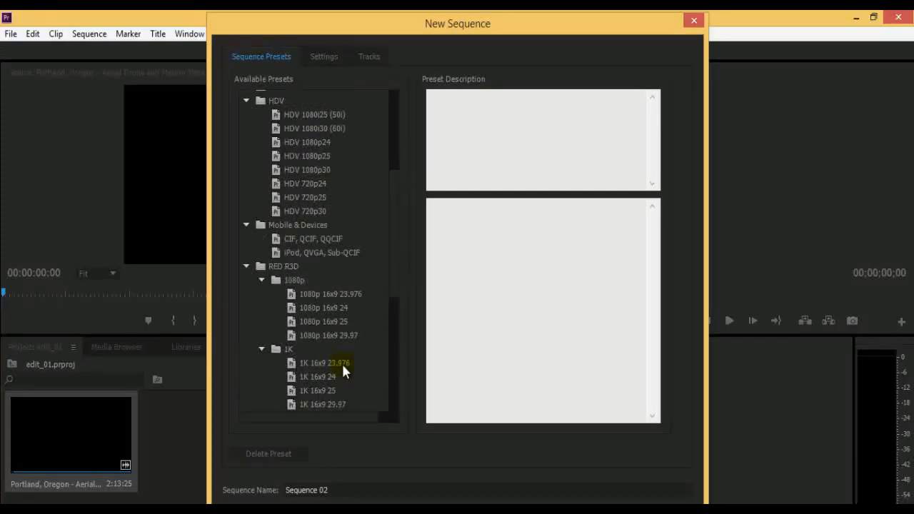
pyautogui.scroll(5, 341, 362)
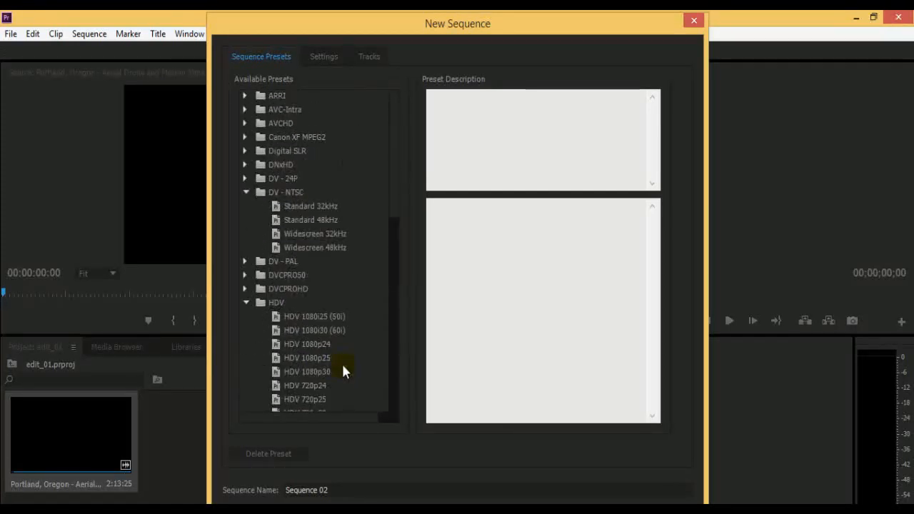
pyautogui.scroll(-4, 341, 362)
pyautogui.scroll(3, 342, 362)
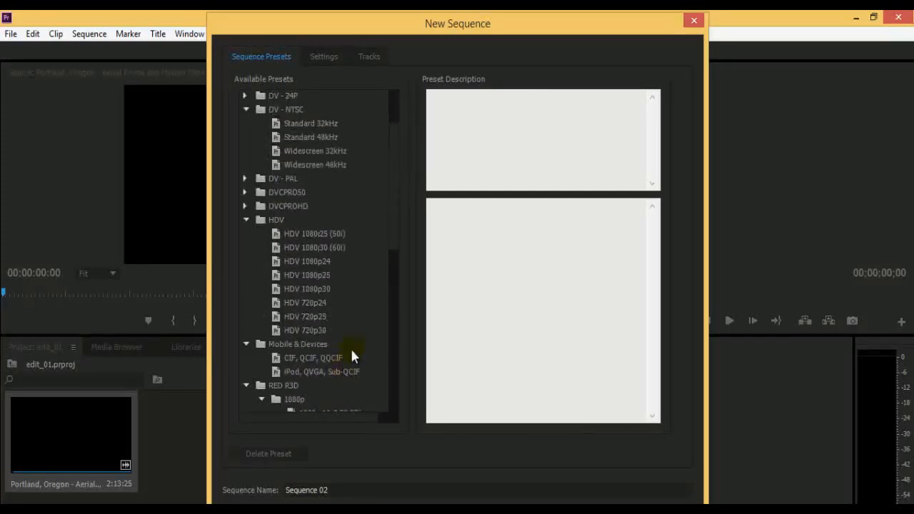
pyautogui.click(303, 330)
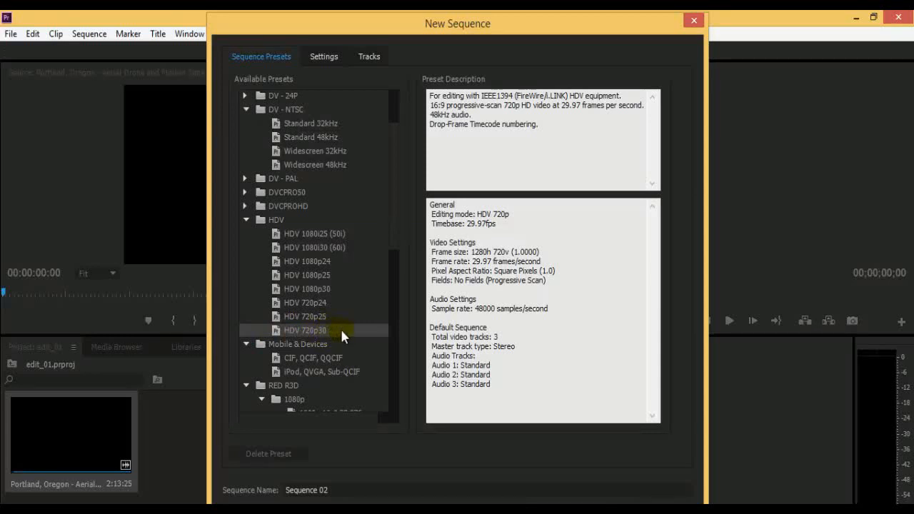
pyautogui.moveTo(473, 261); pyautogui.dragTo(569, 270)
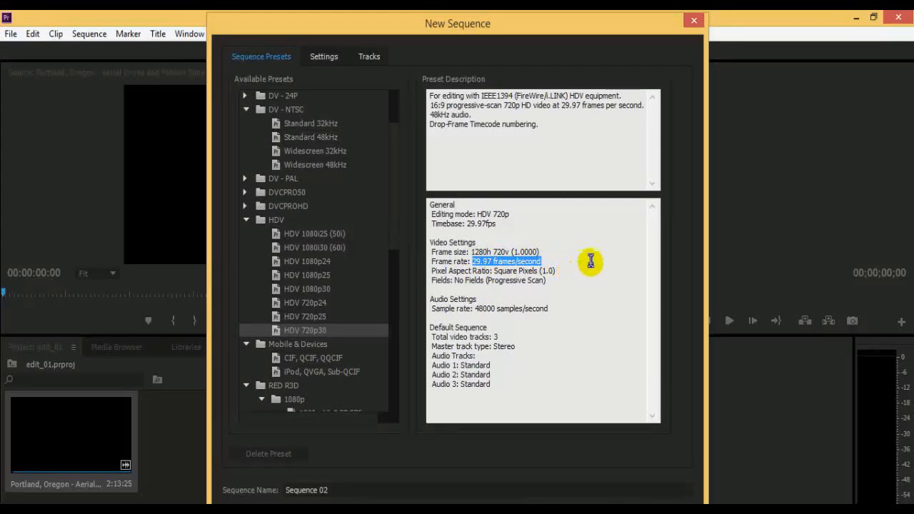
pyautogui.click(587, 263)
pyautogui.moveTo(356, 490); pyautogui.dragTo(145, 480)
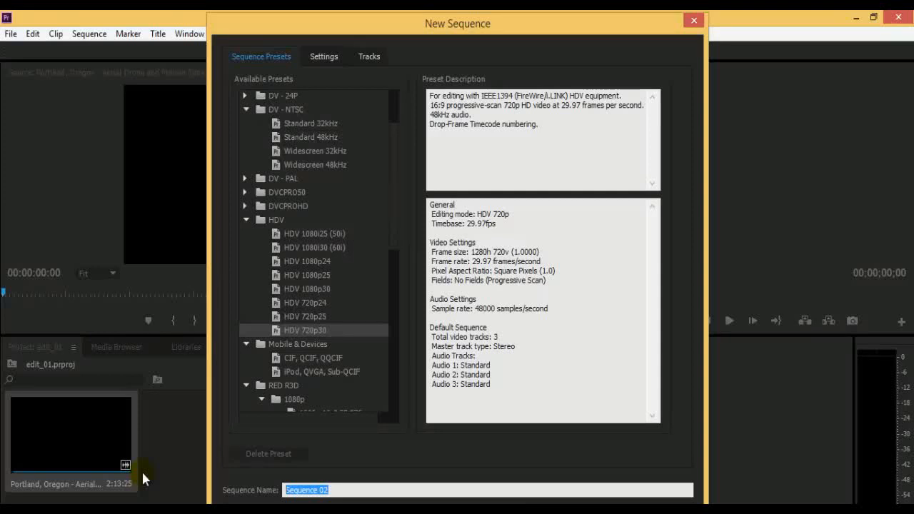
pyautogui.write('Basic_edit')
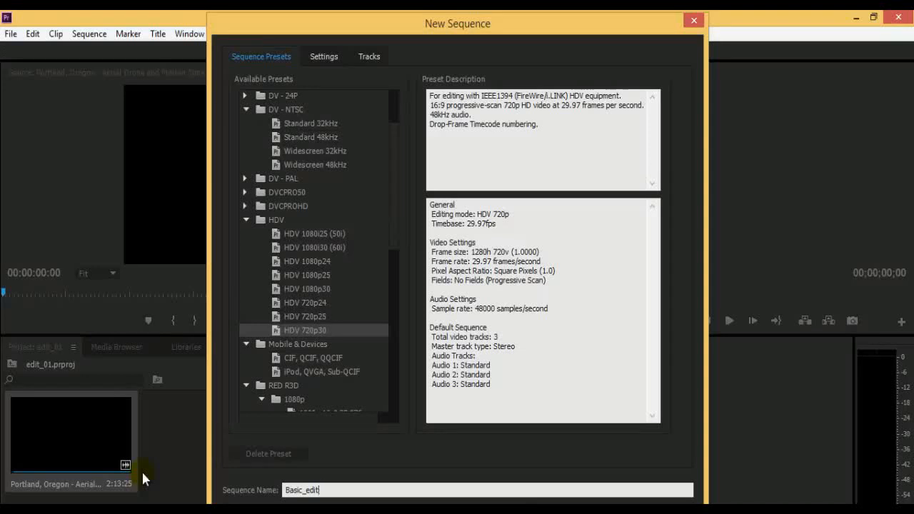
# Open the detailed sequence settings and set the HDV 720p timebase to 25.00 frames/second.
pyautogui.click(319, 56)
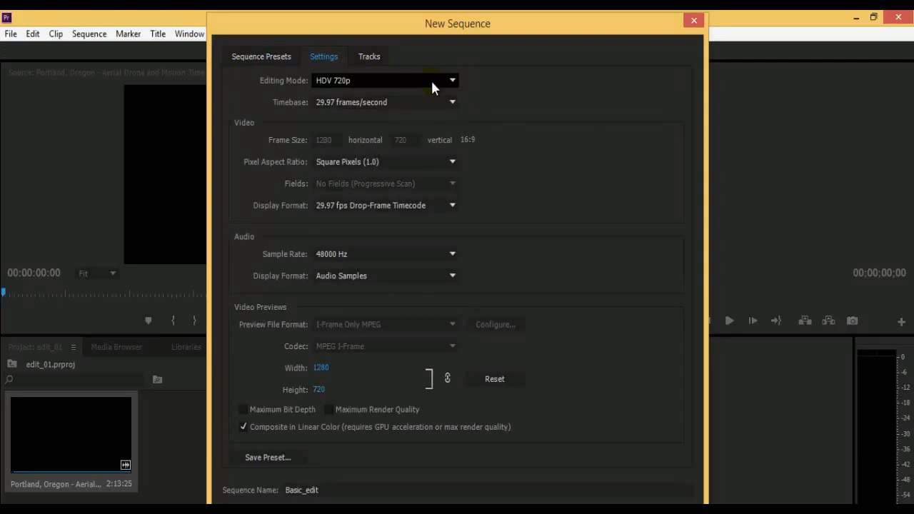
pyautogui.click(452, 205)
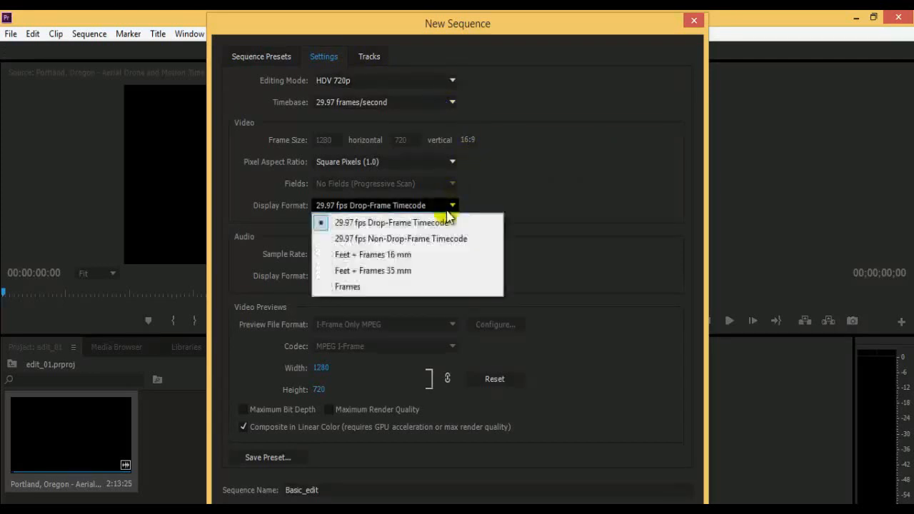
pyautogui.click(450, 102)
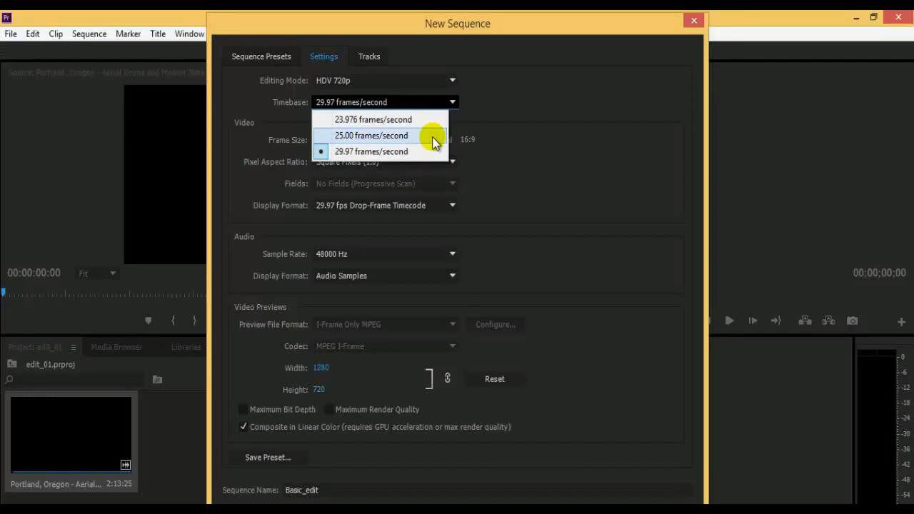
pyautogui.click(435, 137)
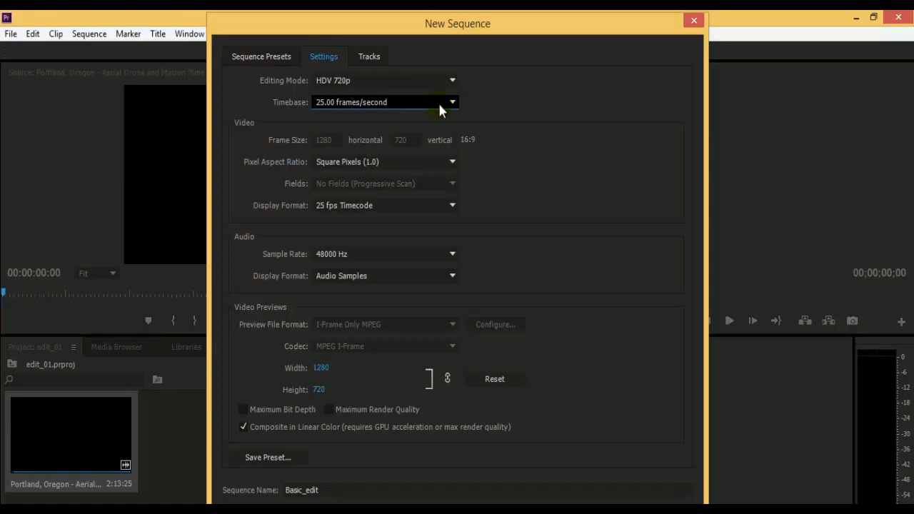
# Set the sequence's editing mode to Custom and its timebase to 25.00 frames/second.
pyautogui.click(427, 81)
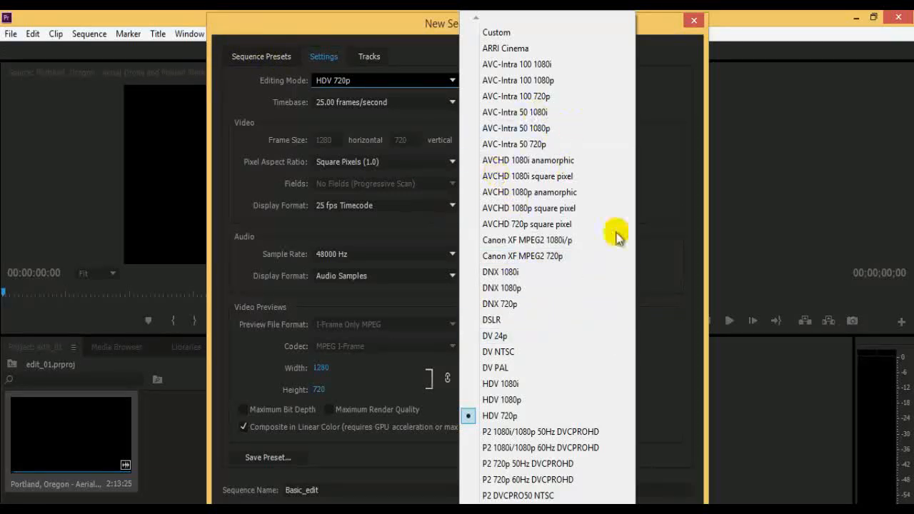
pyautogui.scroll(-10, 548, 257)
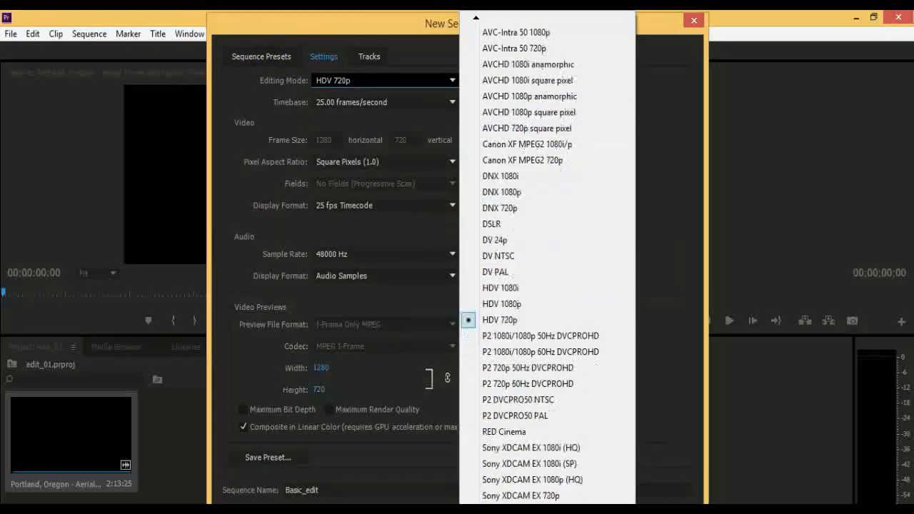
pyautogui.click(411, 267)
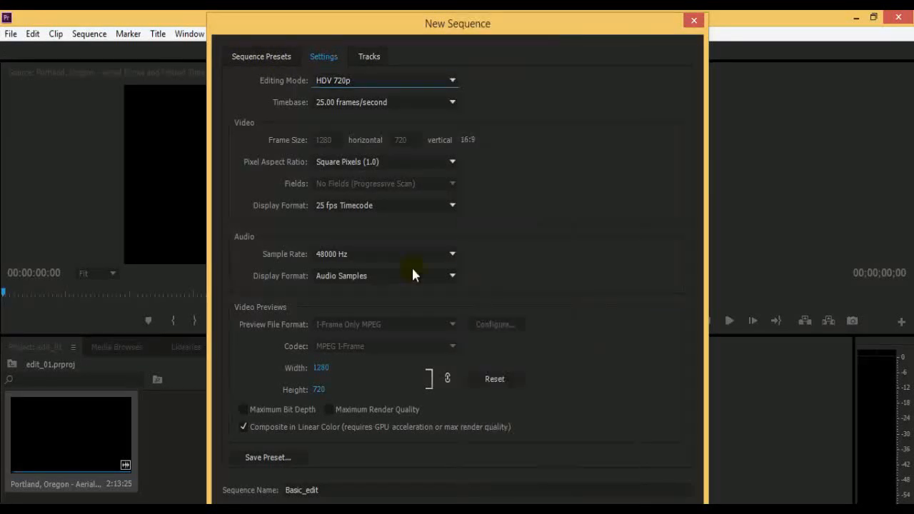
pyautogui.click(445, 82)
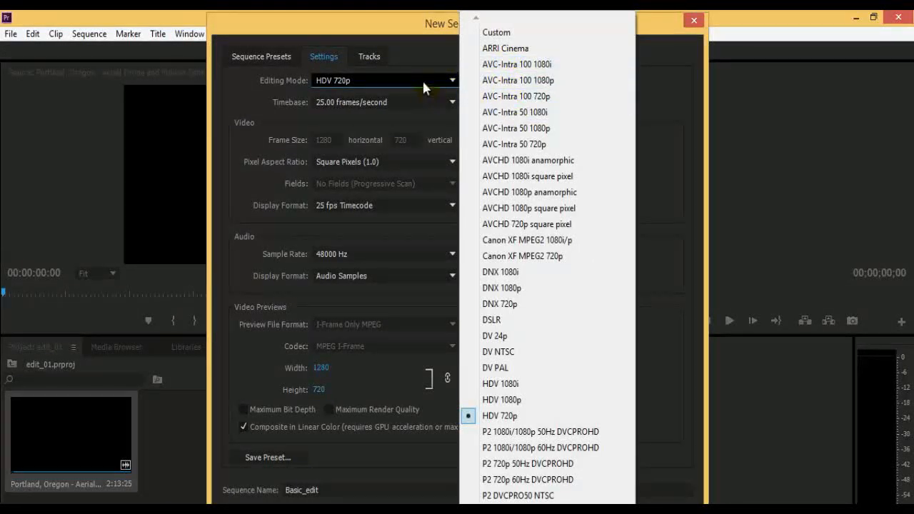
pyautogui.click(498, 36)
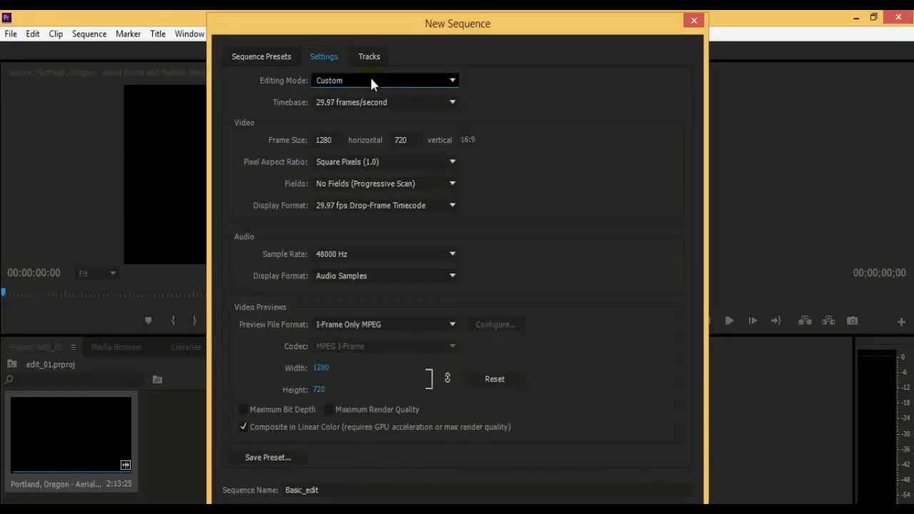
pyautogui.click(400, 102)
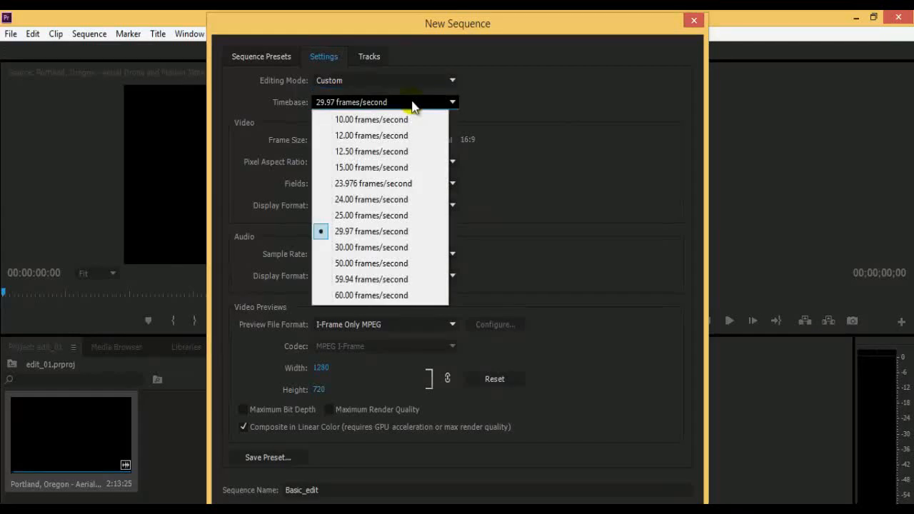
pyautogui.click(415, 217)
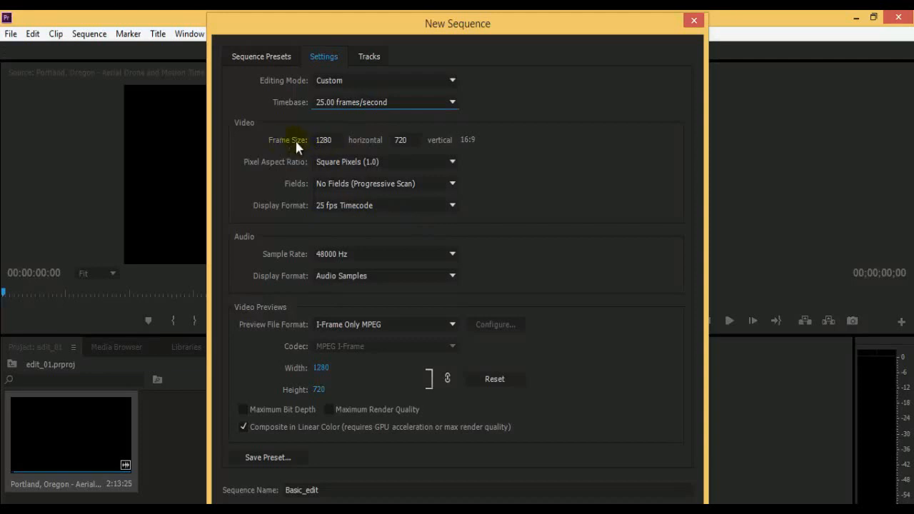
# Check the custom sequence's horizontal and vertical frame size fields and its aspect ratio.
pyautogui.click(327, 140)
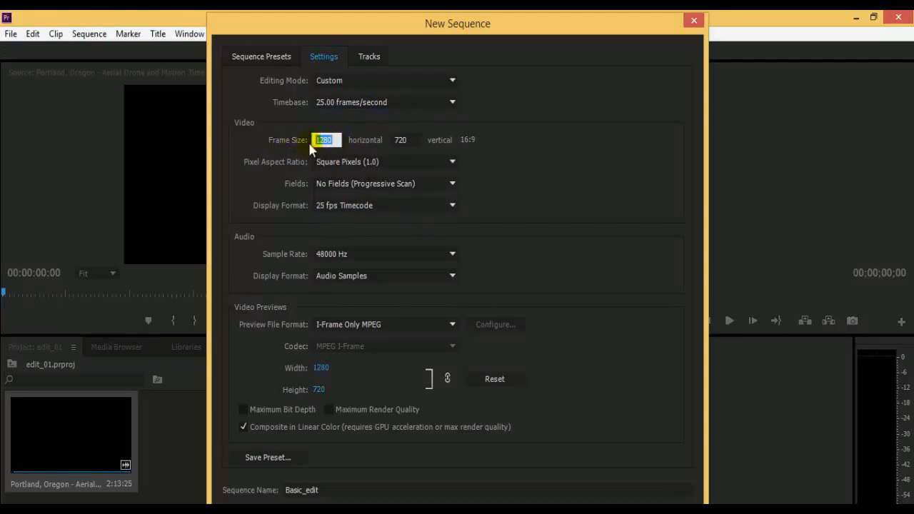
pyautogui.click(401, 140)
pyautogui.click(465, 140)
# Review the custom sequence's options for fields, audio sample rate and preview file format, keeping 48000 Hz and I-Frame Only MPEG.
pyautogui.click(428, 183)
pyautogui.click(438, 186)
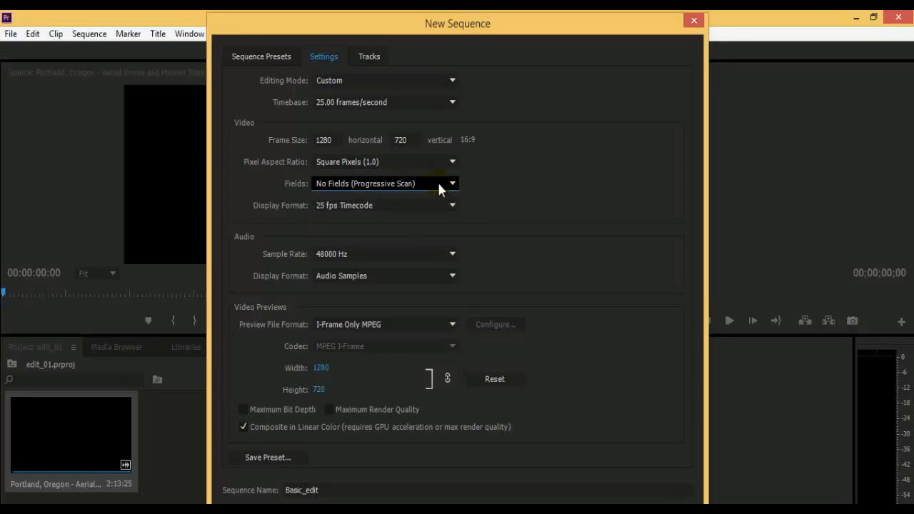
pyautogui.click(382, 255)
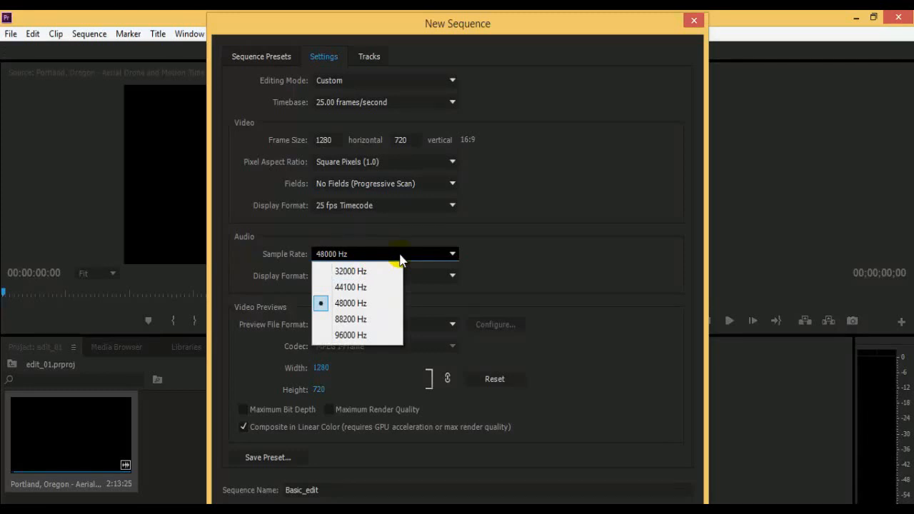
pyautogui.click(378, 307)
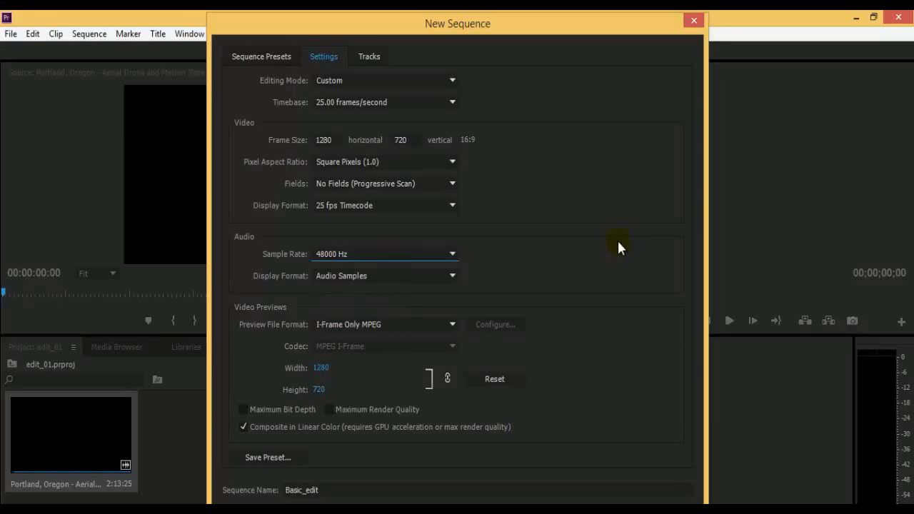
pyautogui.click(432, 323)
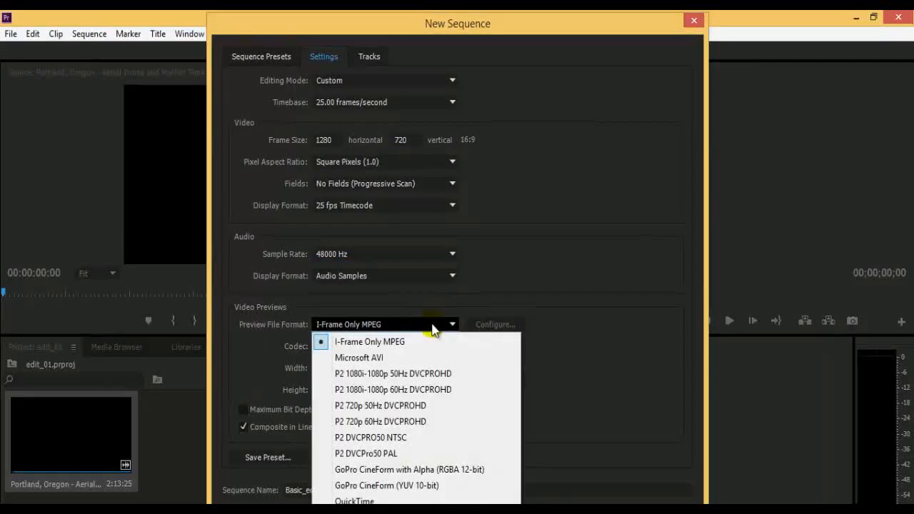
pyautogui.click(513, 301)
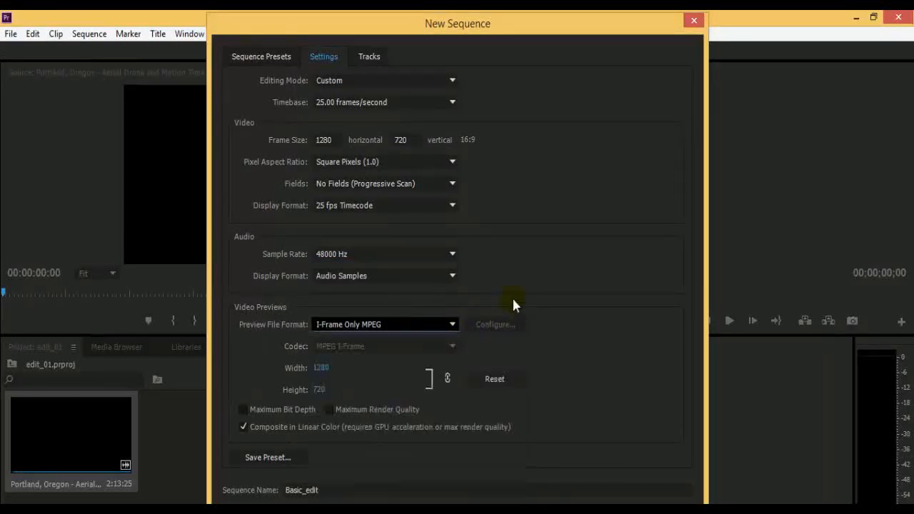
pyautogui.click(421, 326)
pyautogui.click(449, 308)
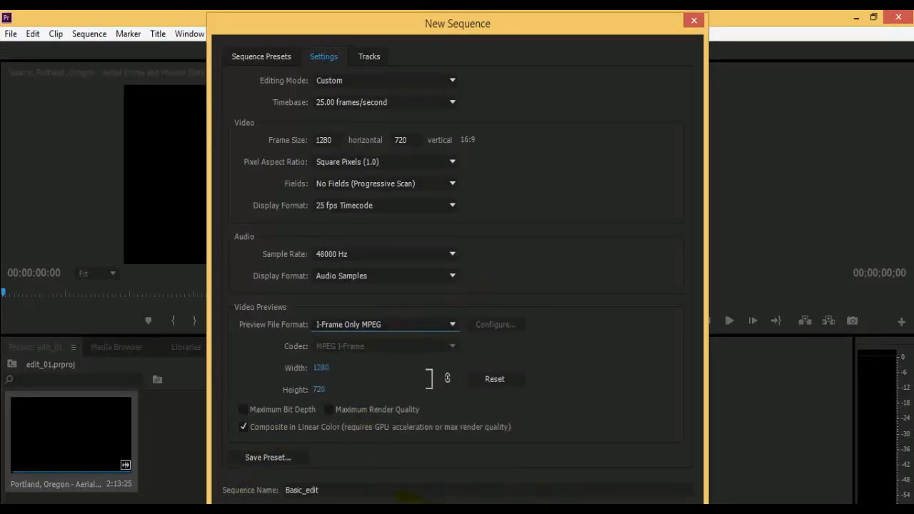
# Save the custom sequence settings as a preset named Half_HD_25FPS.
pyautogui.click(270, 458)
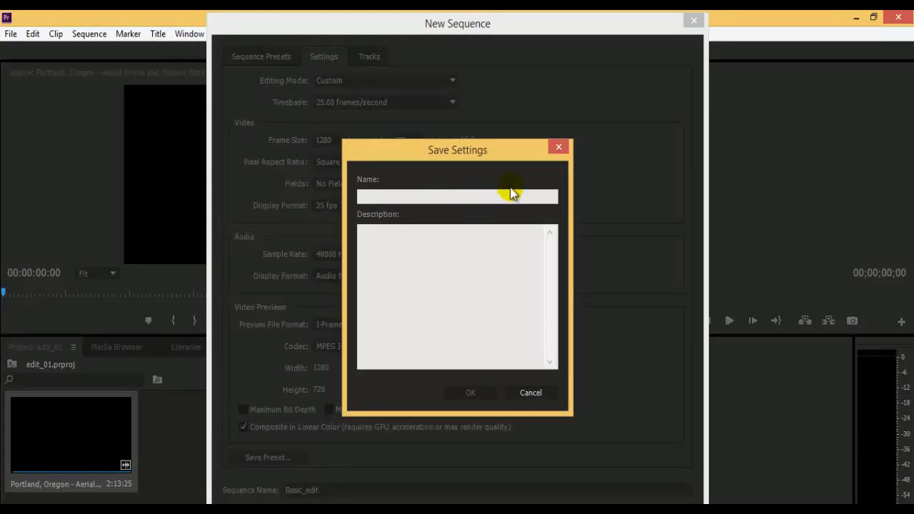
pyautogui.write('Halhf')
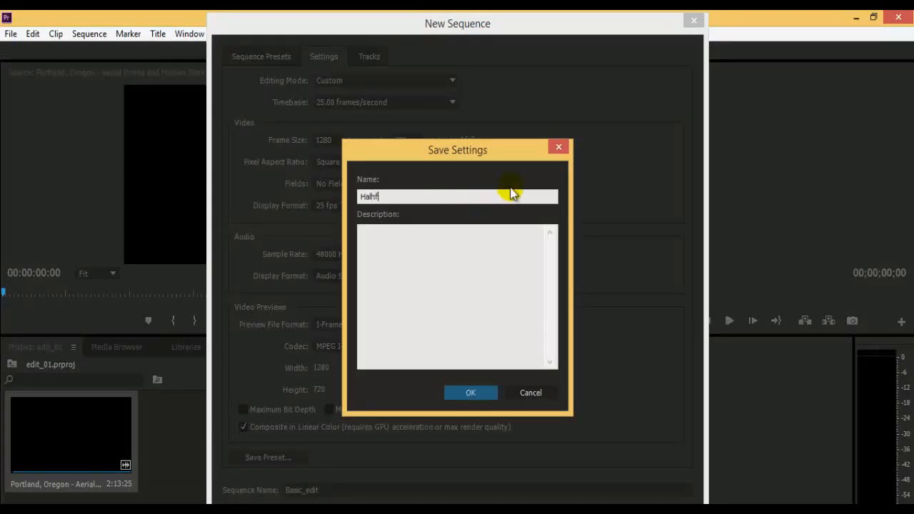
pyautogui.hotkey('ctrl', 'a')
pyautogui.write('Half_HD')
pyautogui.moveTo(437, 147); pyautogui.dragTo(417, 159)
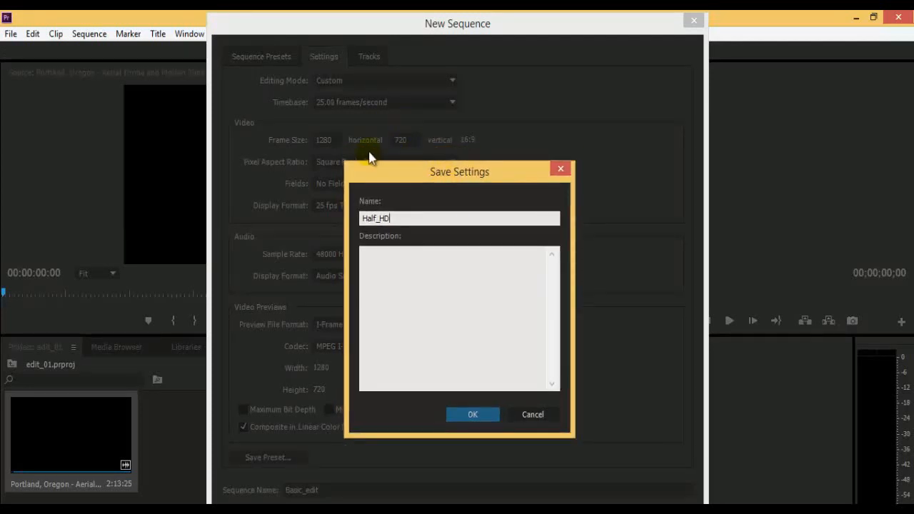
pyautogui.write('_25FPS')
pyautogui.press('Return')
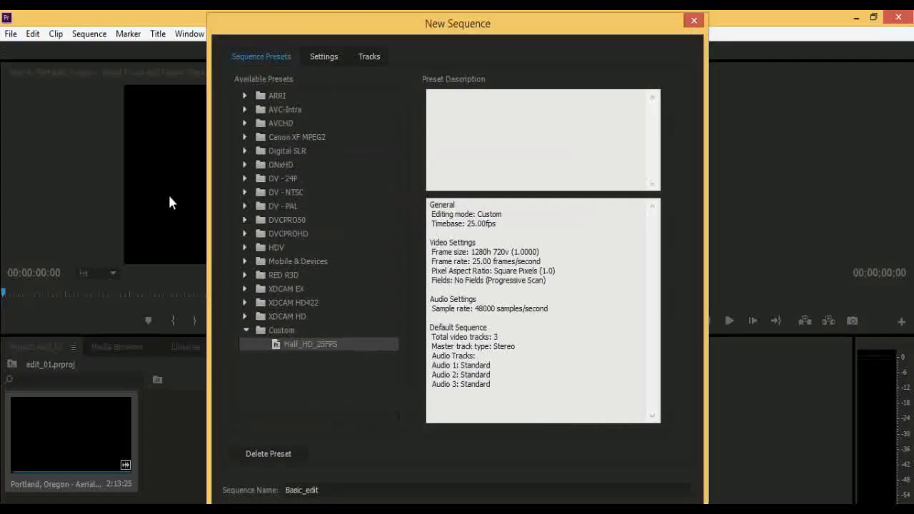
# Look through the available preset folders and select the Half_HD_25FPS preset in the Custom folder.
pyautogui.click(244, 95)
pyautogui.click(243, 96)
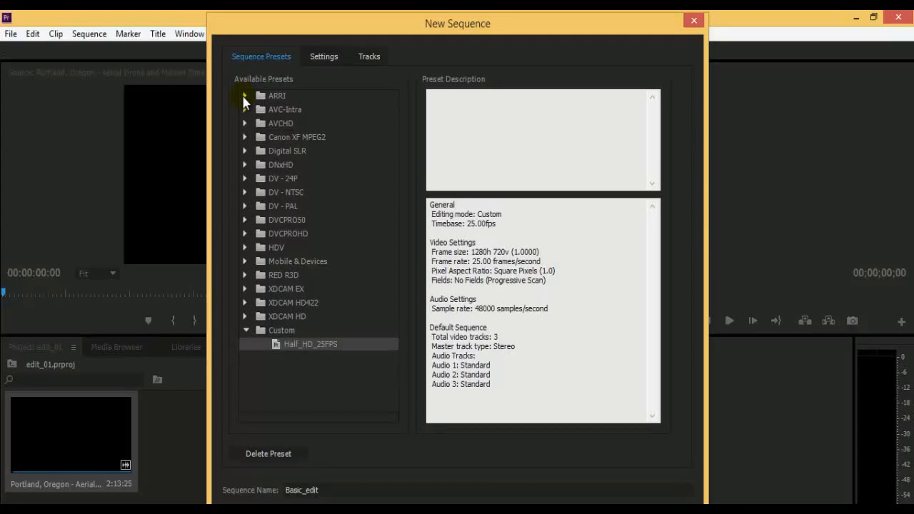
pyautogui.click(279, 209)
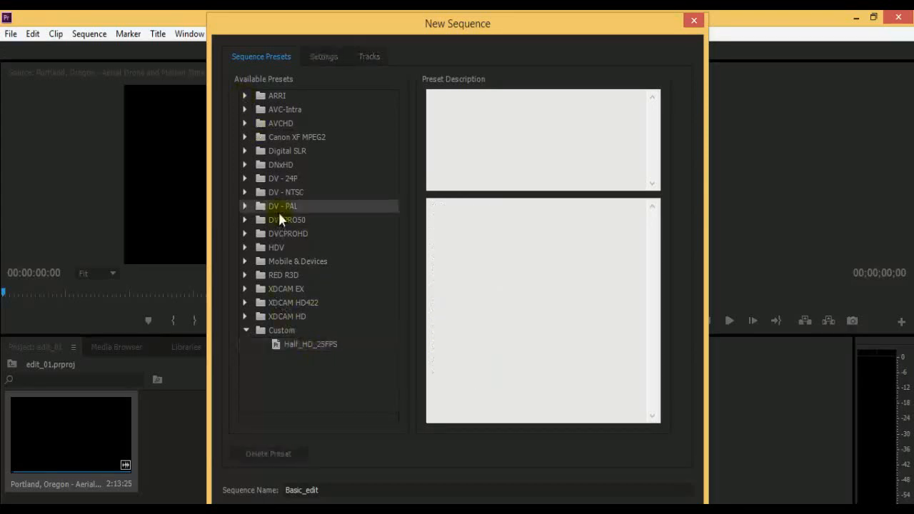
pyautogui.click(282, 330)
pyautogui.click(281, 350)
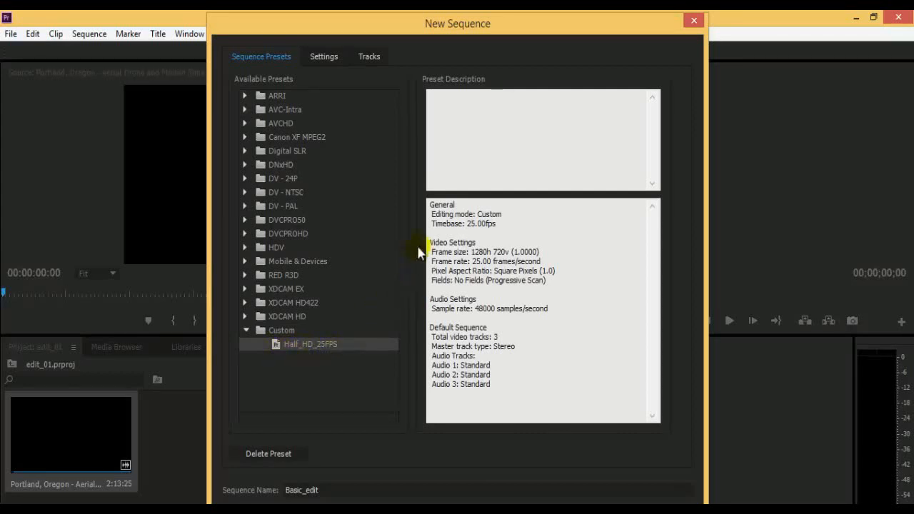
# Examine the Half_HD_25FPS preset's description, covering editing mode, timebase, frame size, frame rate, pixel aspect ratio and fields.
pyautogui.moveTo(445, 205); pyautogui.dragTo(530, 240)
pyautogui.click(530, 240)
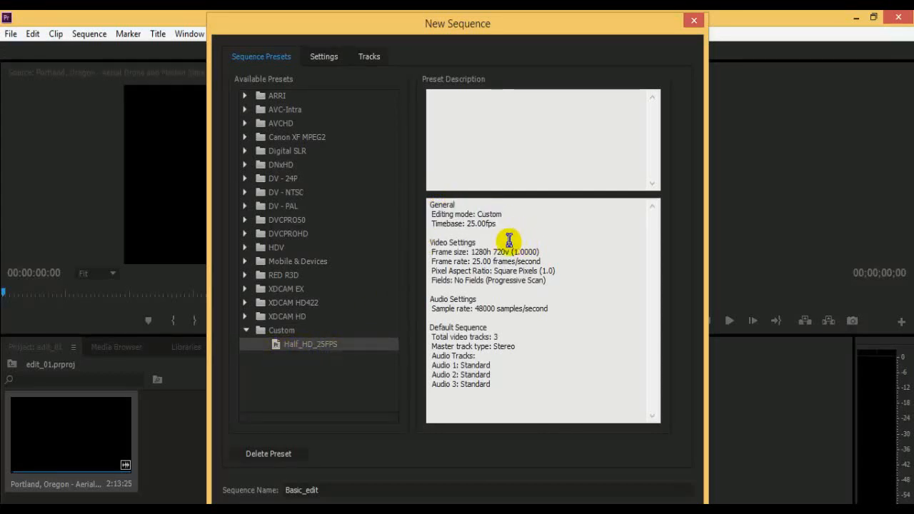
pyautogui.moveTo(431, 213); pyautogui.dragTo(509, 215)
pyautogui.click(499, 230)
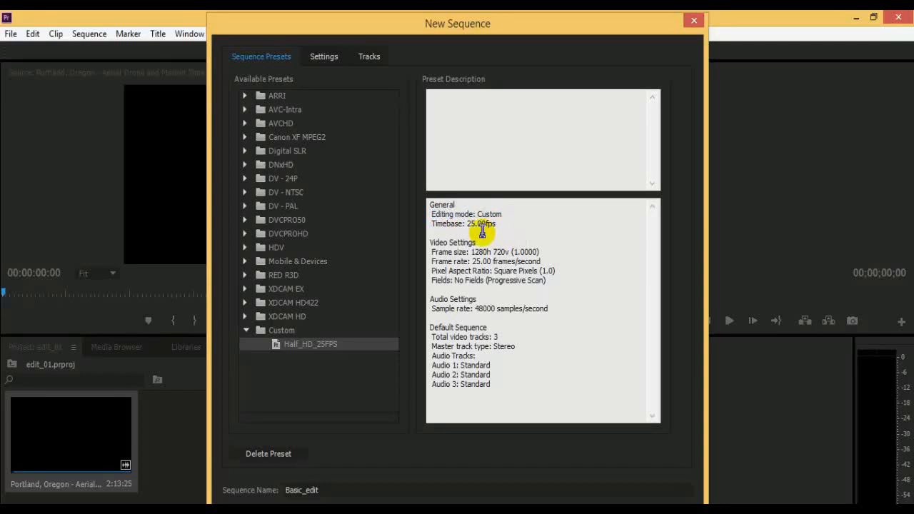
pyautogui.moveTo(443, 225); pyautogui.dragTo(524, 221)
pyautogui.click(517, 238)
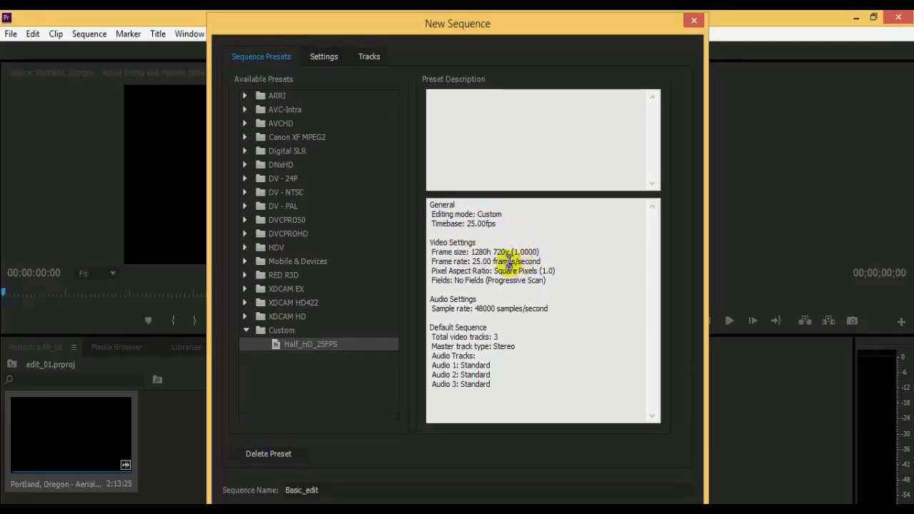
pyautogui.moveTo(472, 262); pyautogui.dragTo(512, 252)
pyautogui.click(576, 261)
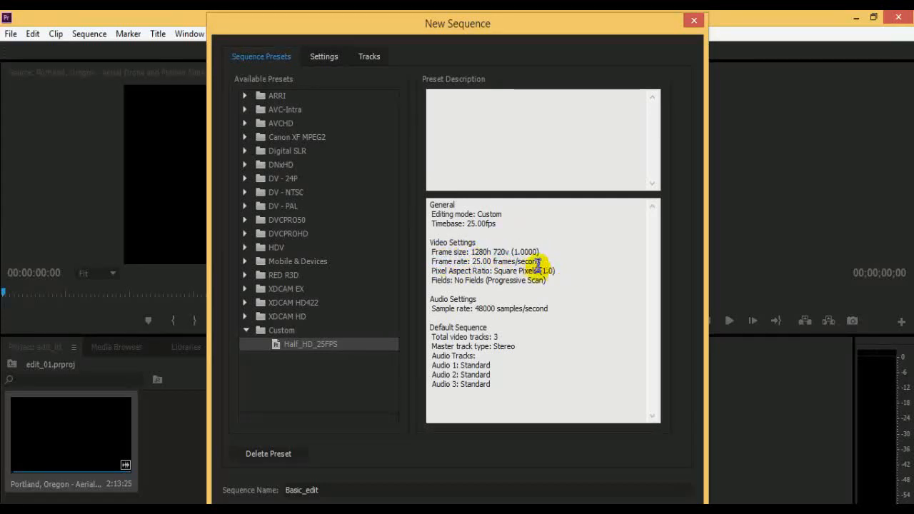
pyautogui.moveTo(436, 270); pyautogui.dragTo(565, 267)
pyautogui.click(570, 273)
pyautogui.moveTo(432, 281); pyautogui.dragTo(551, 280)
pyautogui.click(554, 297)
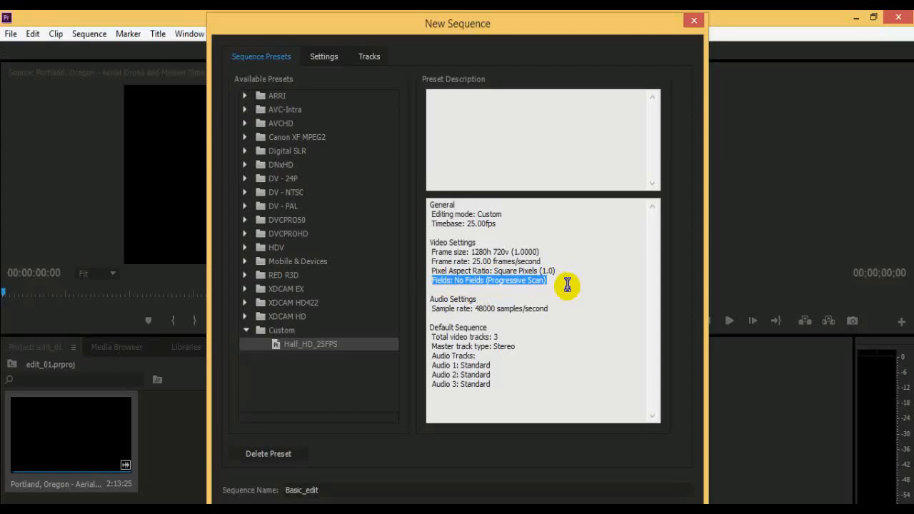
pyautogui.click(570, 286)
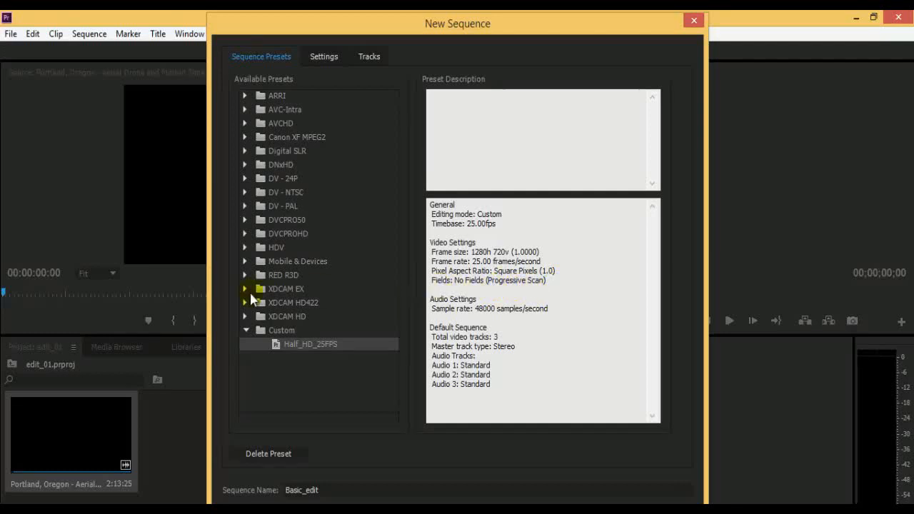
# Select the HDV 720p30 preset in the HDV folder and open its detailed sequence settings.
pyautogui.click(245, 247)
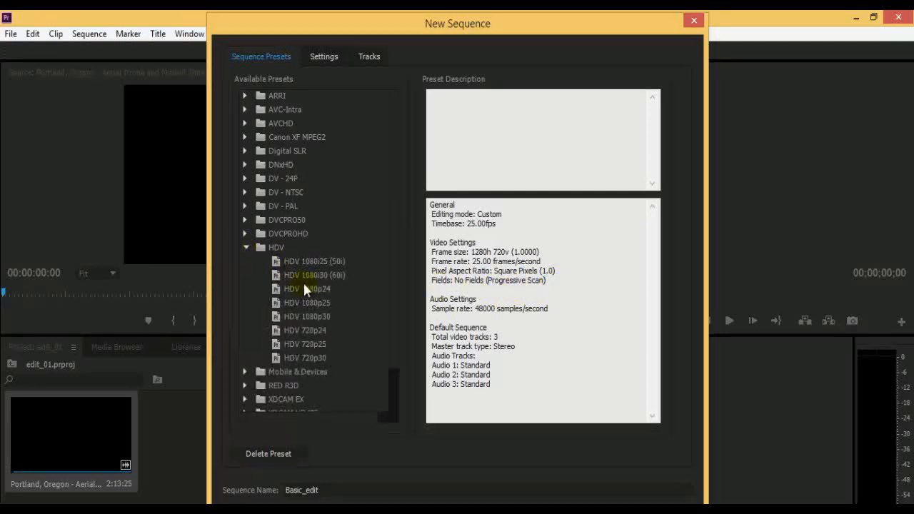
pyautogui.click(278, 357)
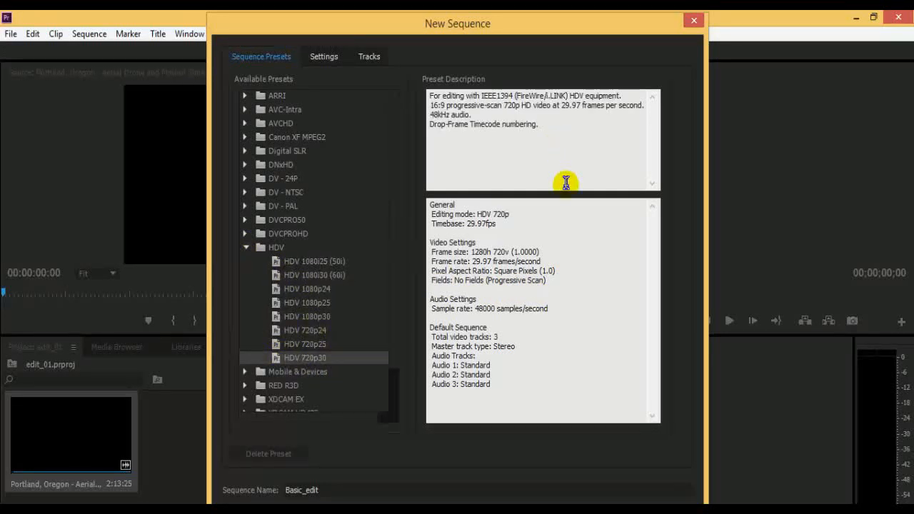
pyautogui.click(324, 57)
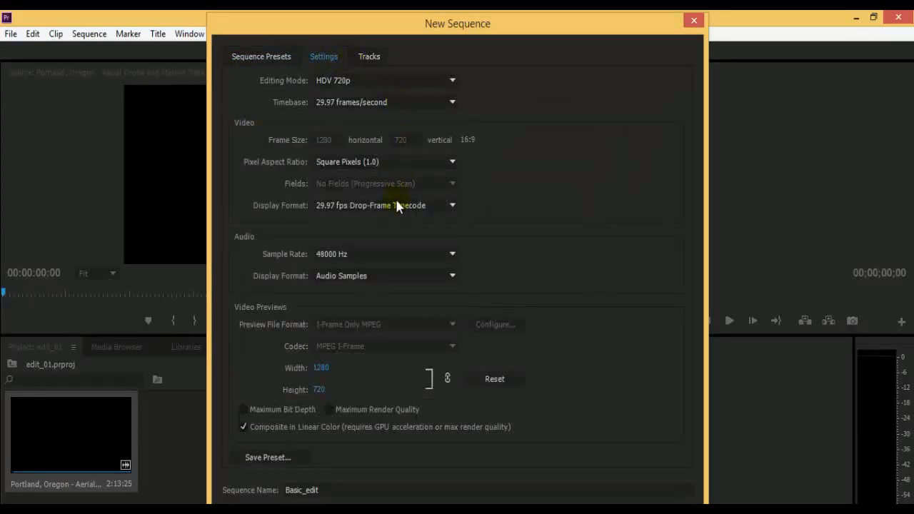